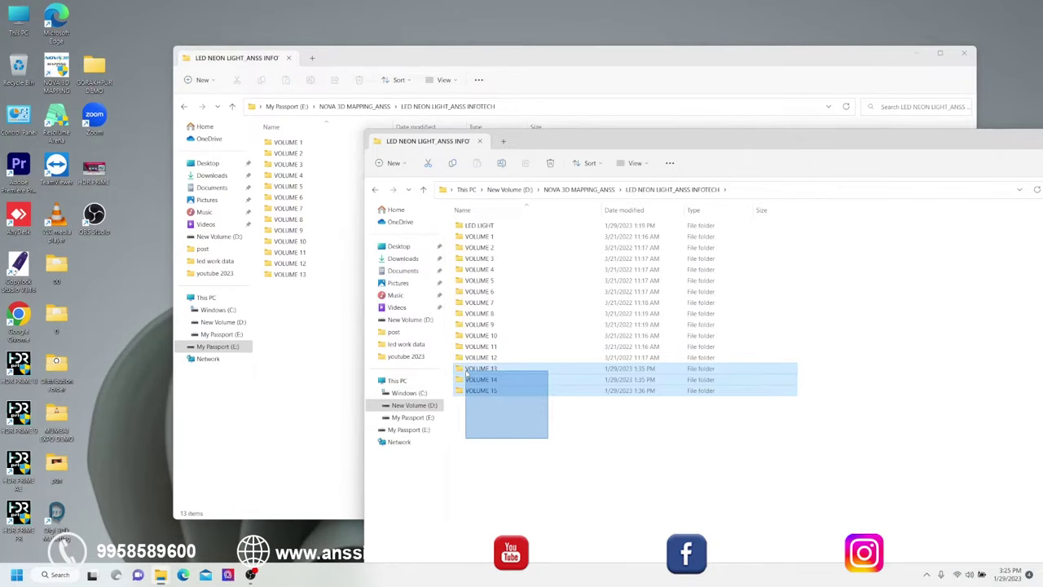
Examine the VOLUME 14 and VOLUME 15 folders inside LED NEON LIGHT_ANSS INFOTECH on New Volume (D:).
left_click_drag(466, 373, 466, 373)
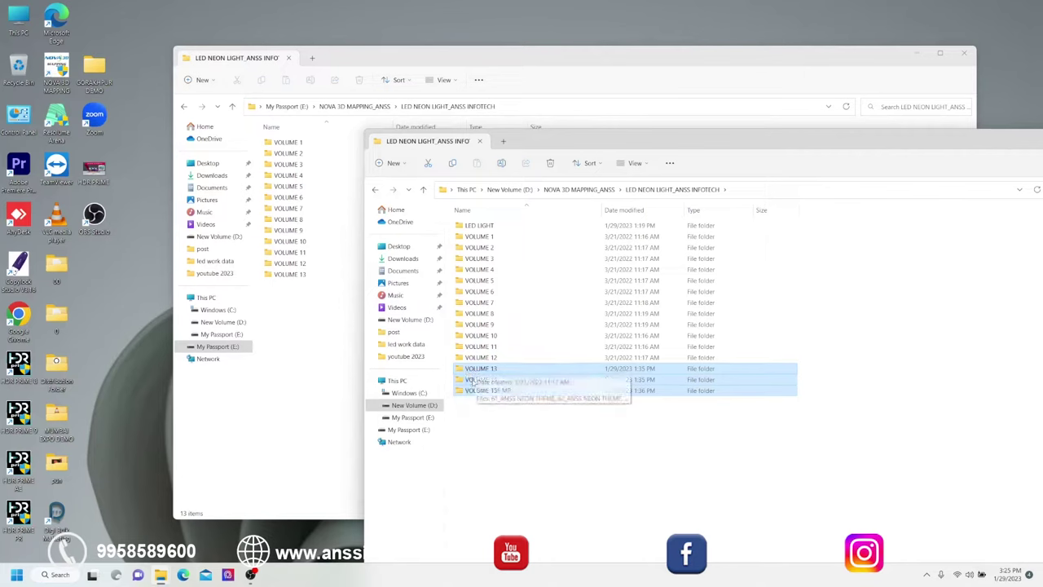
double_click(479, 379)
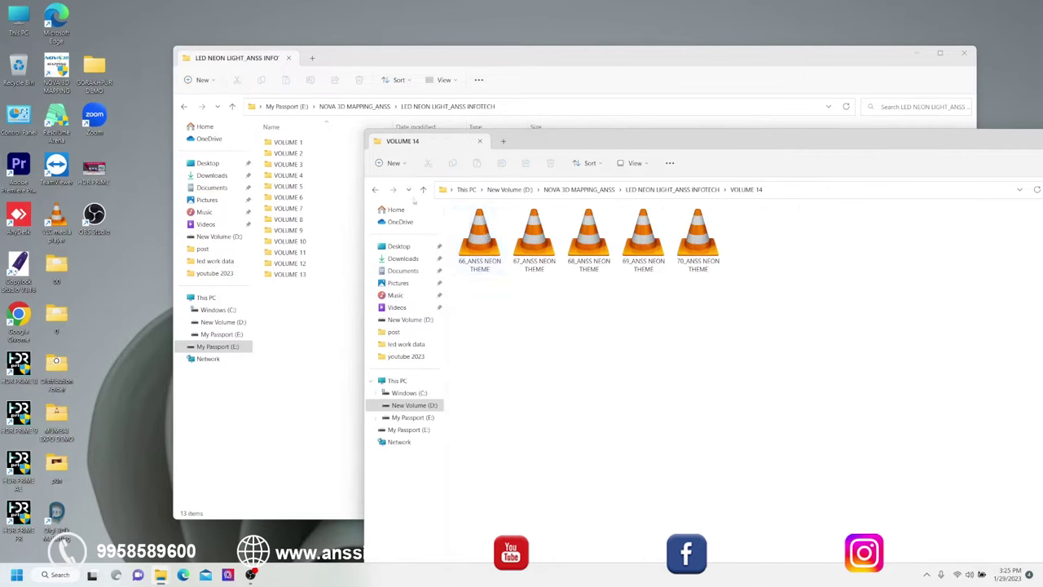
left_click(374, 189)
double_click(489, 393)
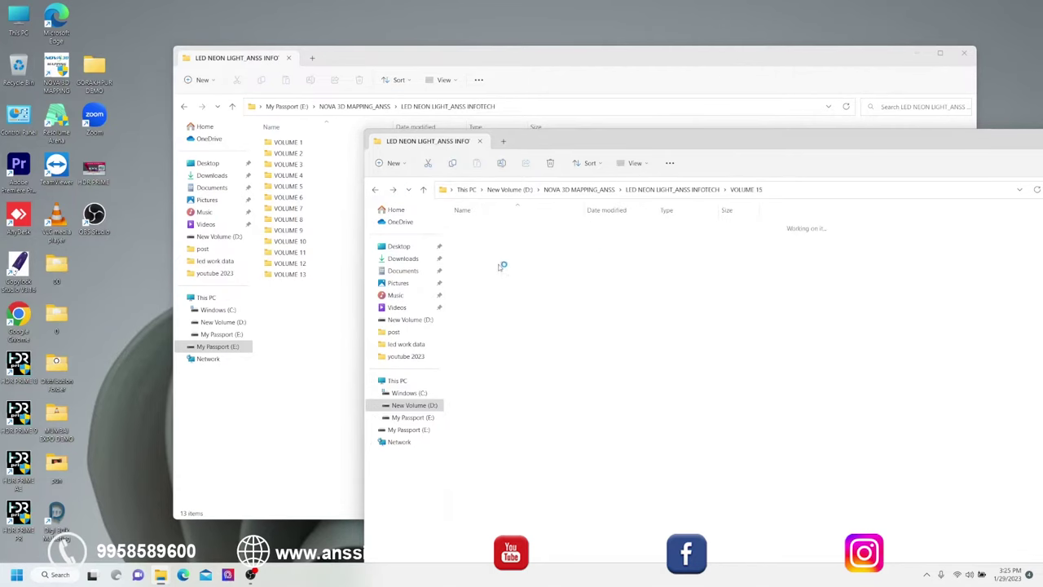
left_click(375, 189)
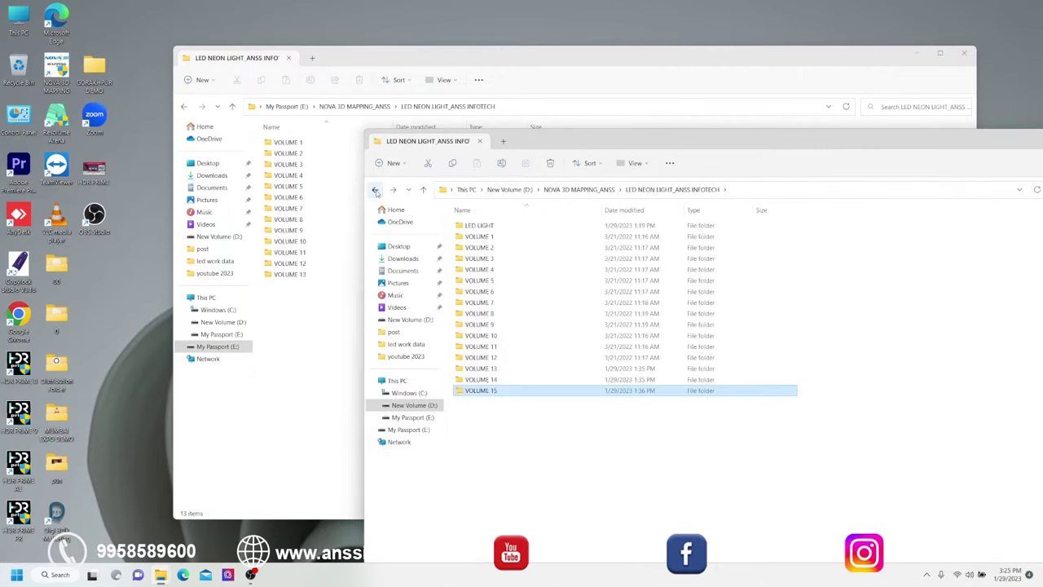
left_click(501, 418)
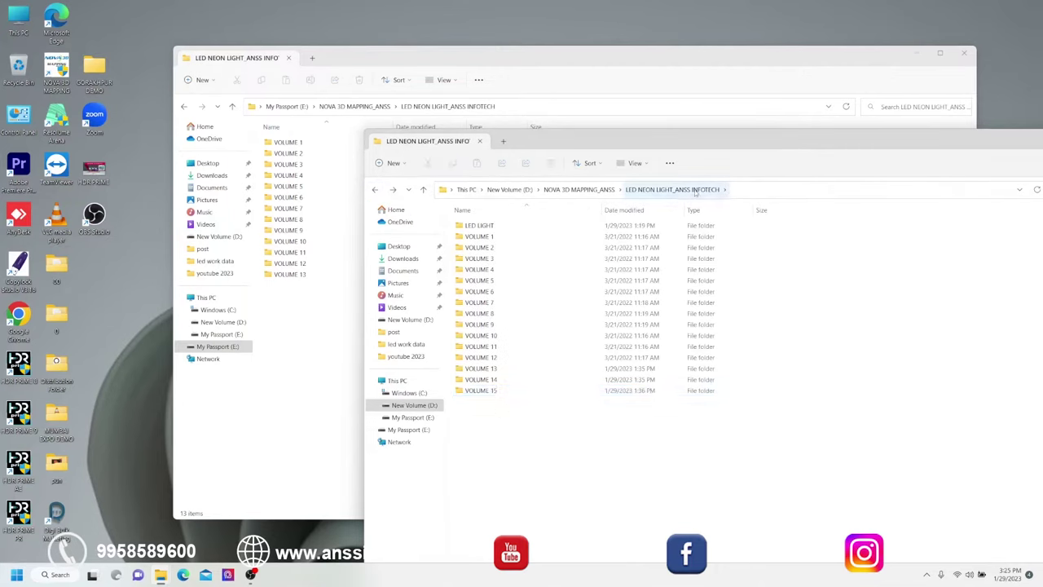
Compare the volume folders of LED LIGHT_ANSS INFOTECH on New Volume (D:) with those on My Passport (E:).
left_click(374, 189)
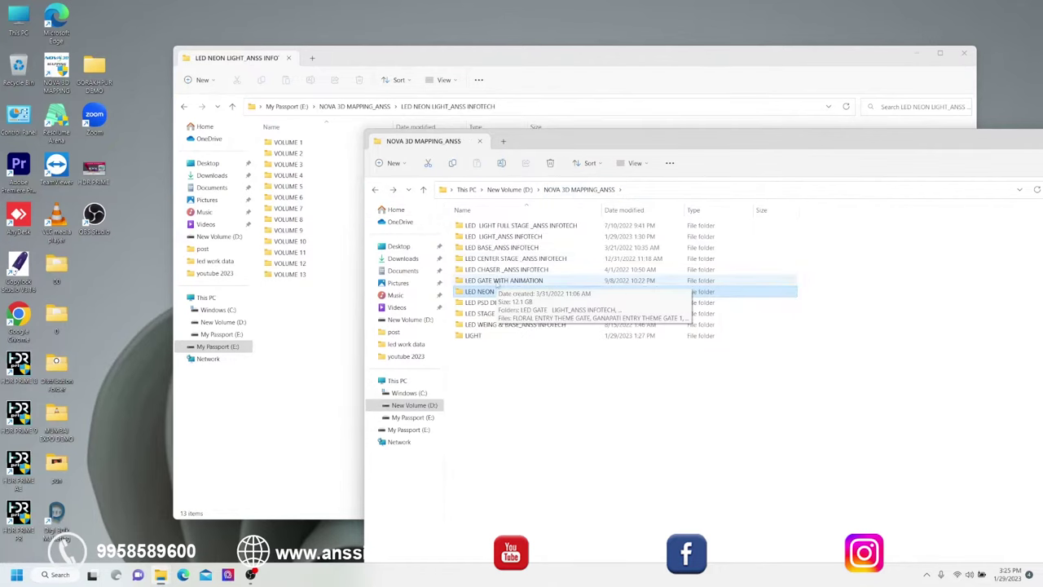
double_click(499, 237)
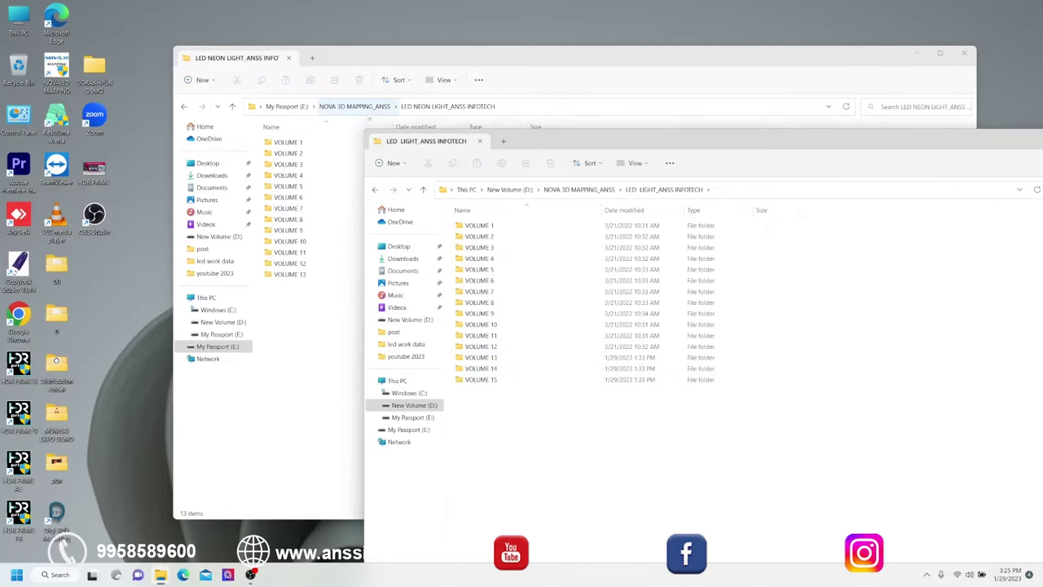
left_click(354, 107)
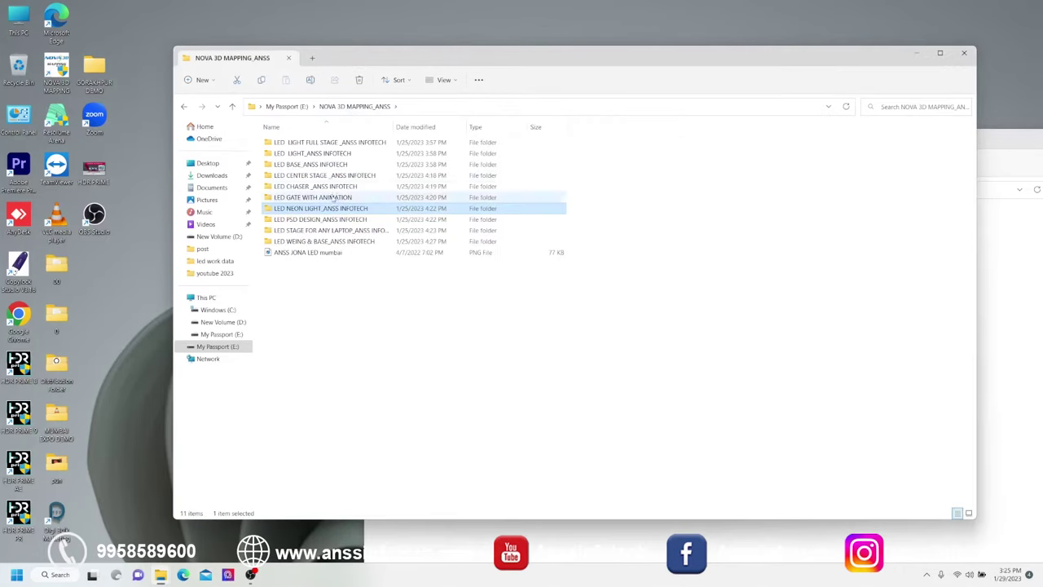
double_click(310, 153)
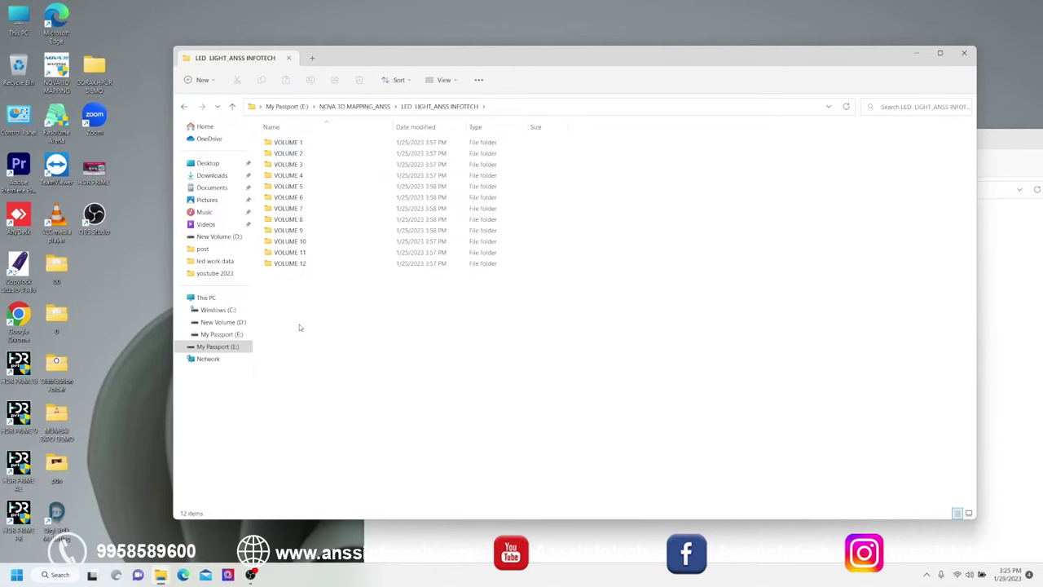
Compare the volume folders of LED NEON LIGHT_ANSS INFOTECH on My Passport (E:) with those on New Volume (D:).
left_click(185, 107)
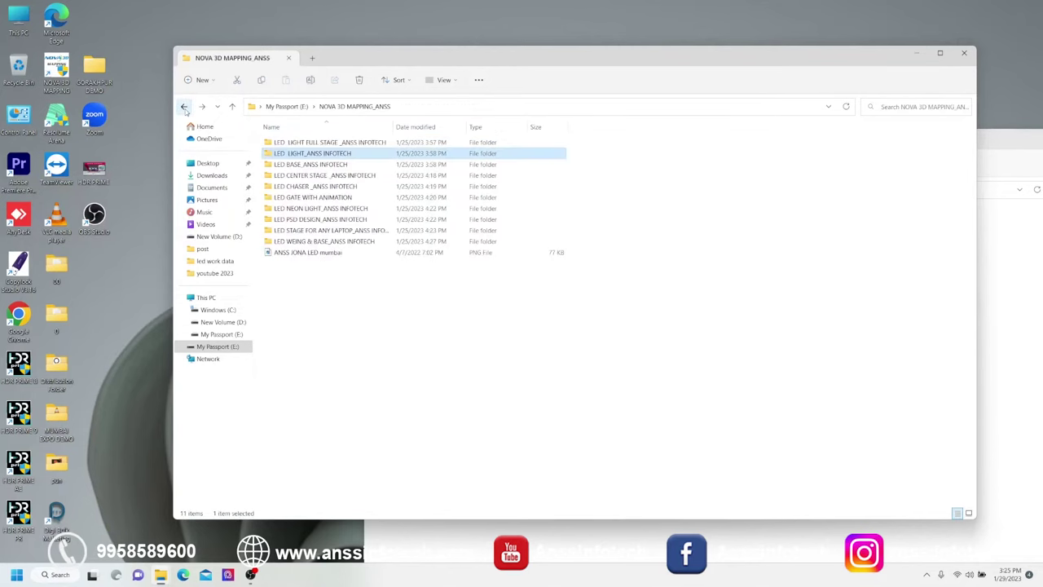
double_click(313, 208)
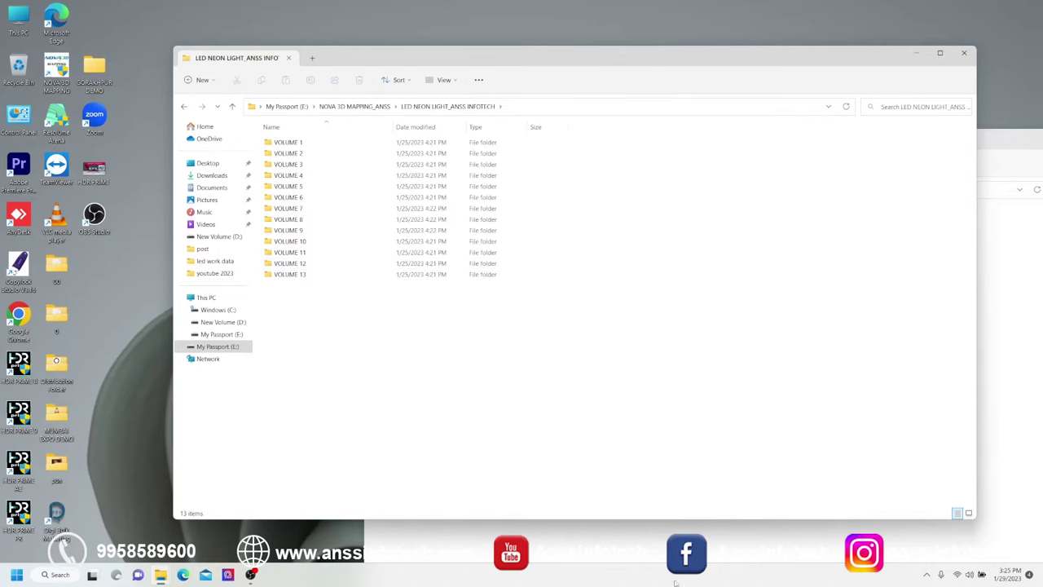
left_click(161, 574)
left_click(375, 189)
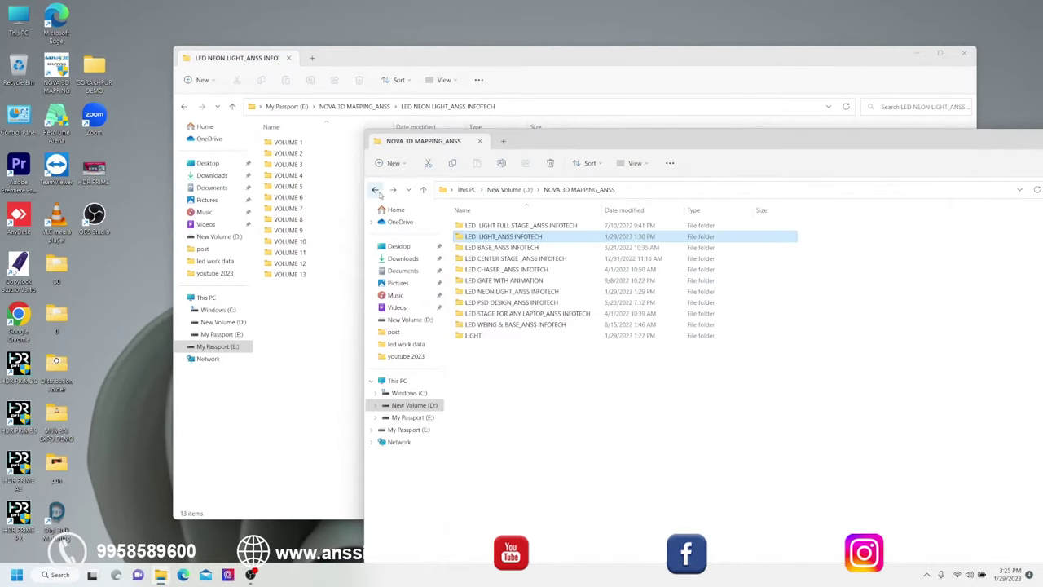
double_click(497, 292)
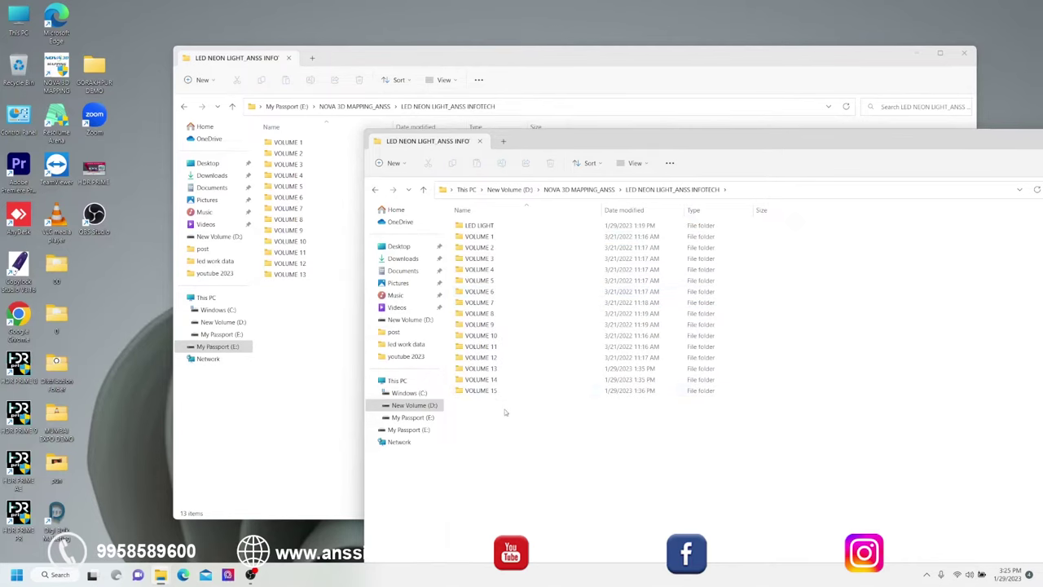
Close the folder windows of both the D: and E: drives.
left_click_drag(986, 147, 670, 136)
left_click(840, 131)
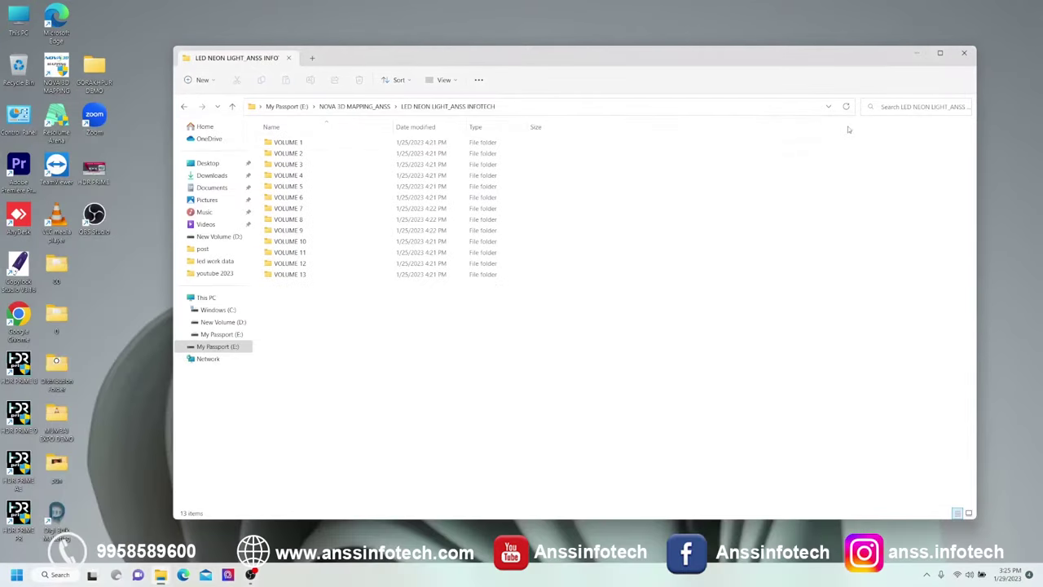
left_click(964, 53)
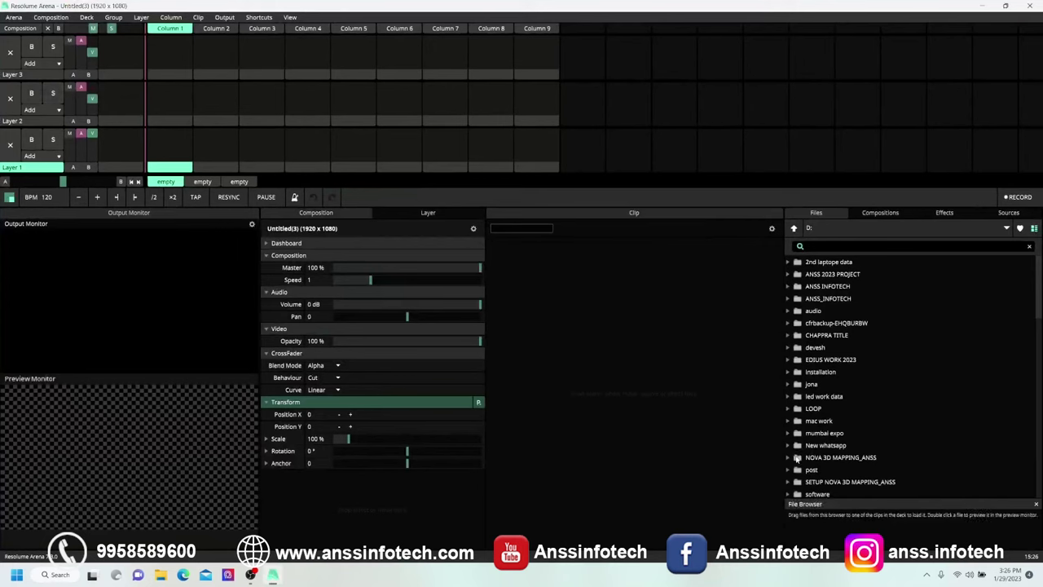
In Resolume Arena, expand NOVA 3D MAPPING_ANSS, LED NEON LIGHT_ANSS INFOTECH and VOLUME 15 to reach the neon theme clips.
left_click(787, 458)
scroll(936, 343, "down", 3)
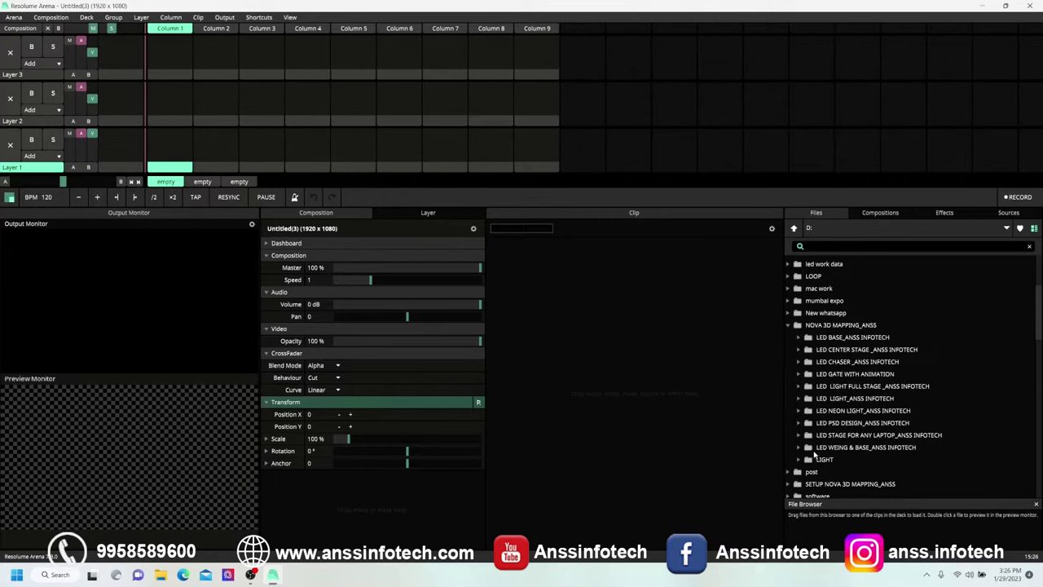
left_click(799, 410)
scroll(840, 429, "down", 3)
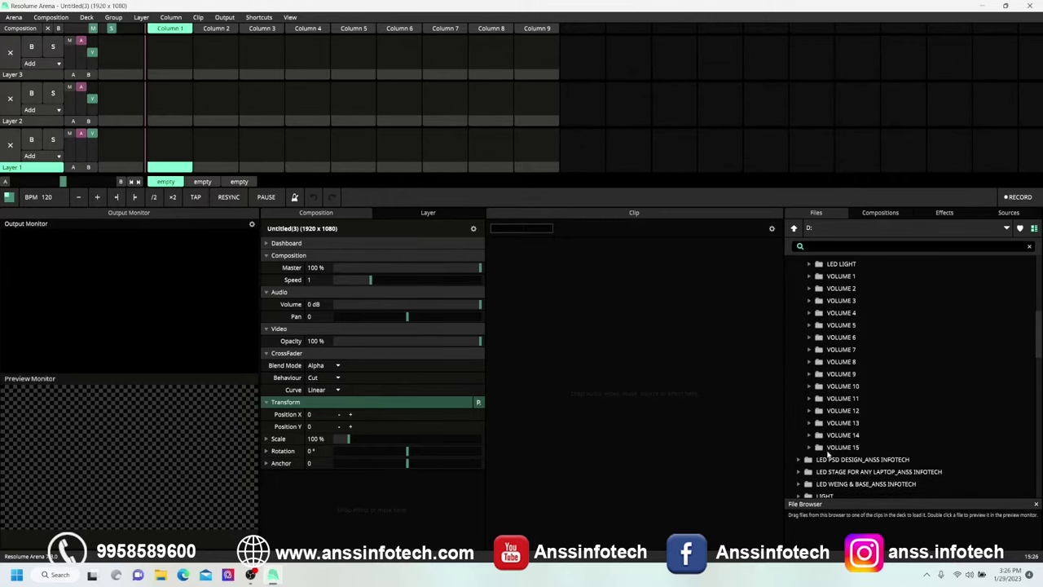
left_click(809, 448)
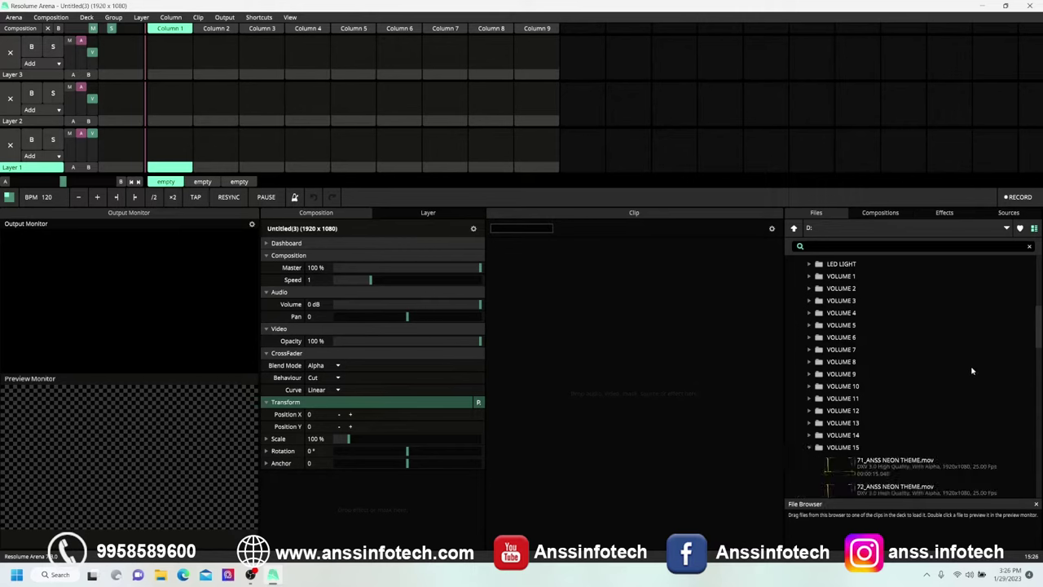
scroll(971, 371, "down", 3)
left_click_drag(845, 394, 266, 153)
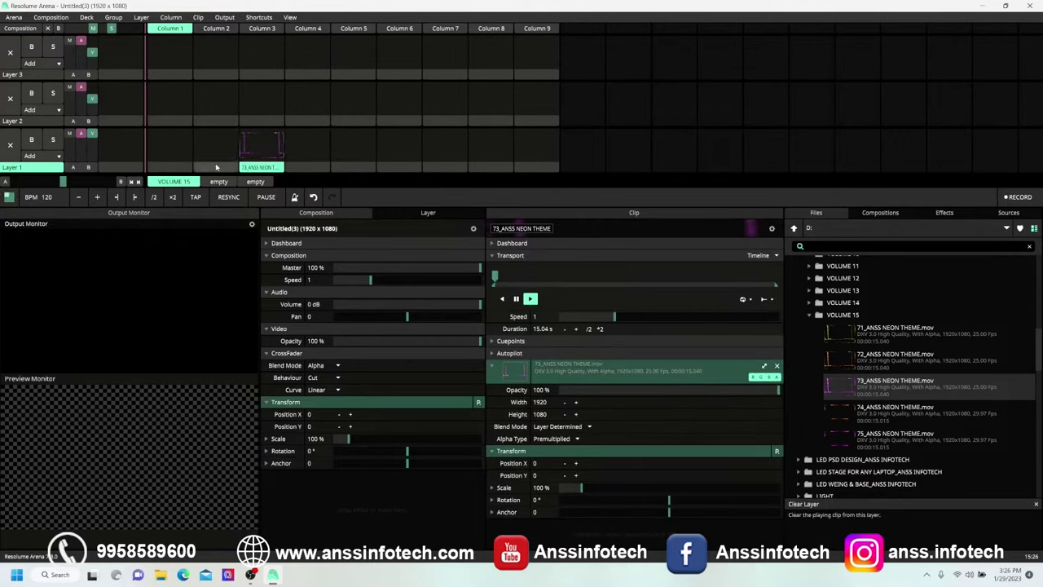
right_click(261, 167)
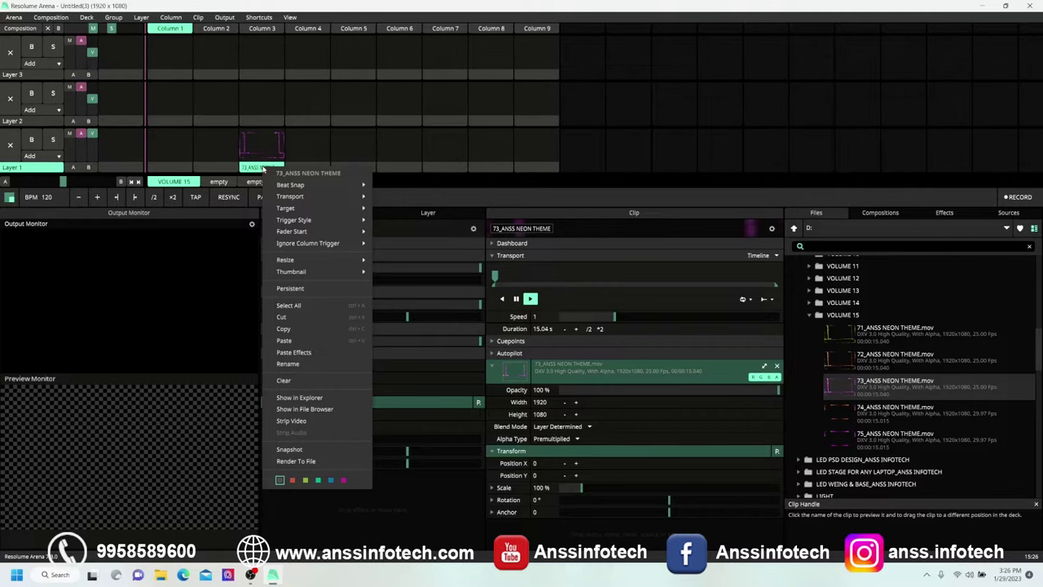
left_click(284, 380)
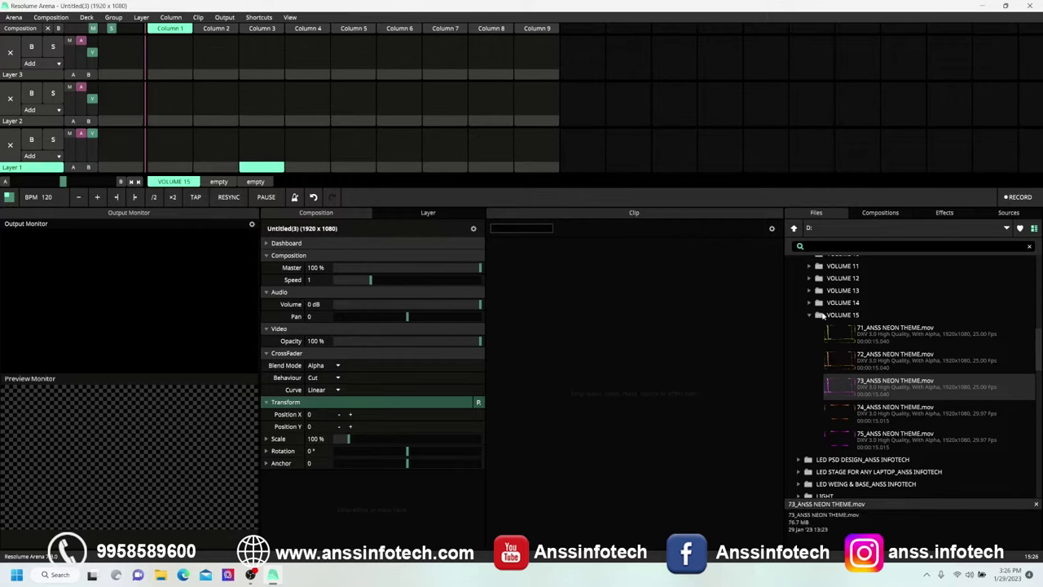
Load 66_ANSS NEON THEME.mov and 69_ANSS NEON THEME.mov from VOLUME 14 into columns 4 and 5 of Layer 2, playing each.
left_click(809, 316)
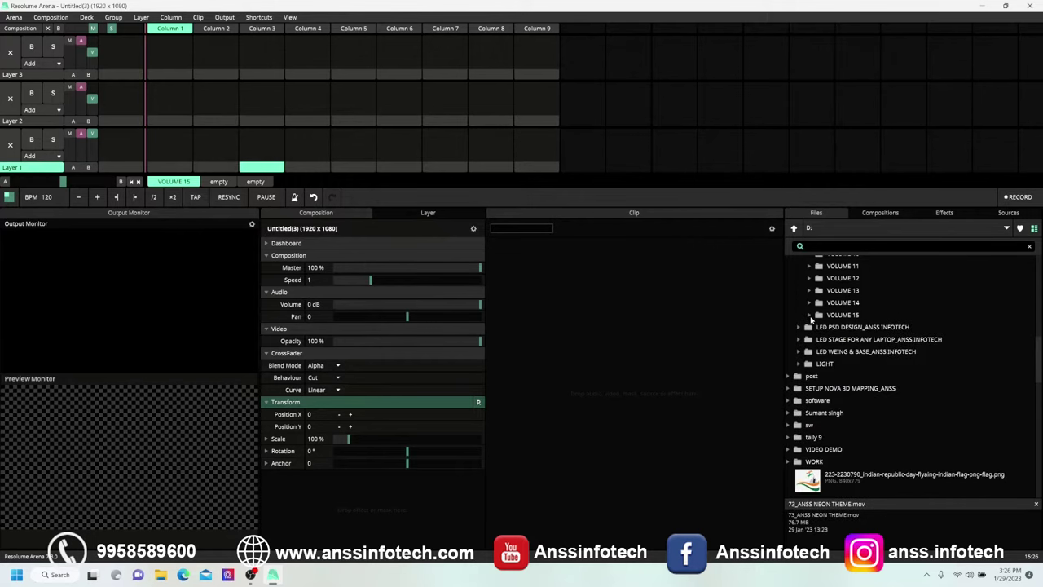
left_click(809, 303)
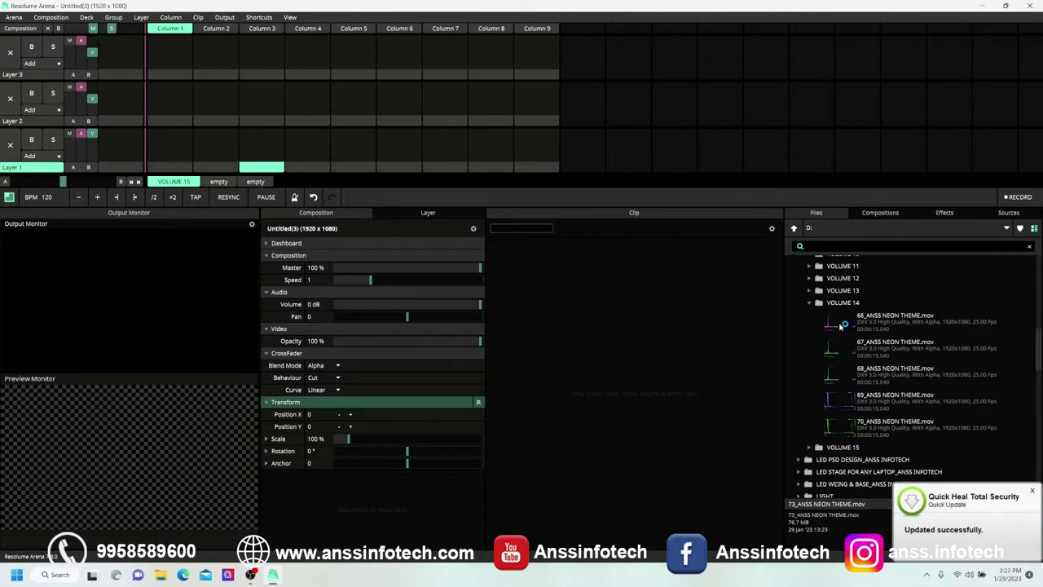
left_click_drag(843, 329, 303, 108)
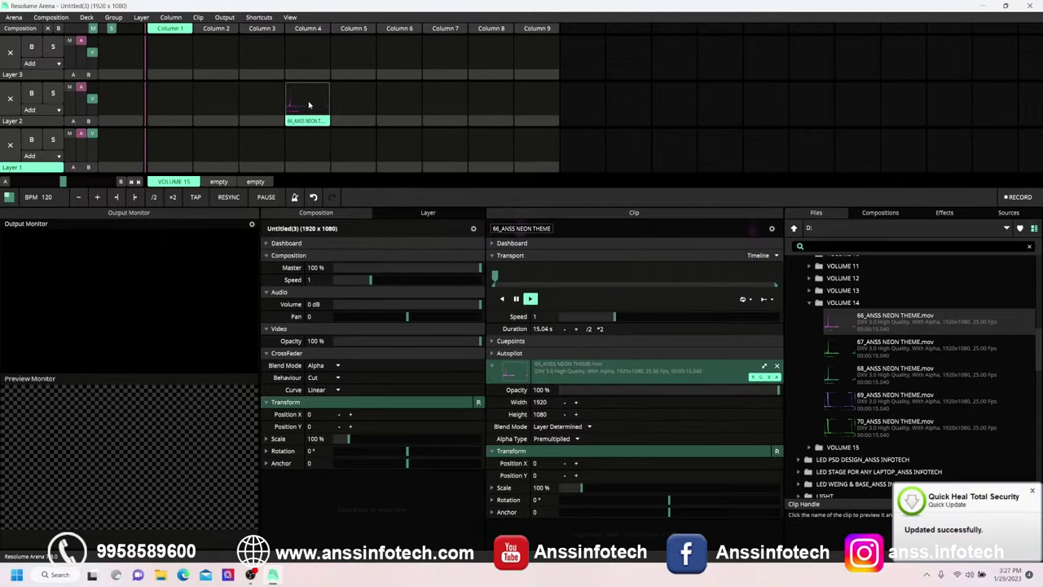
left_click(308, 105)
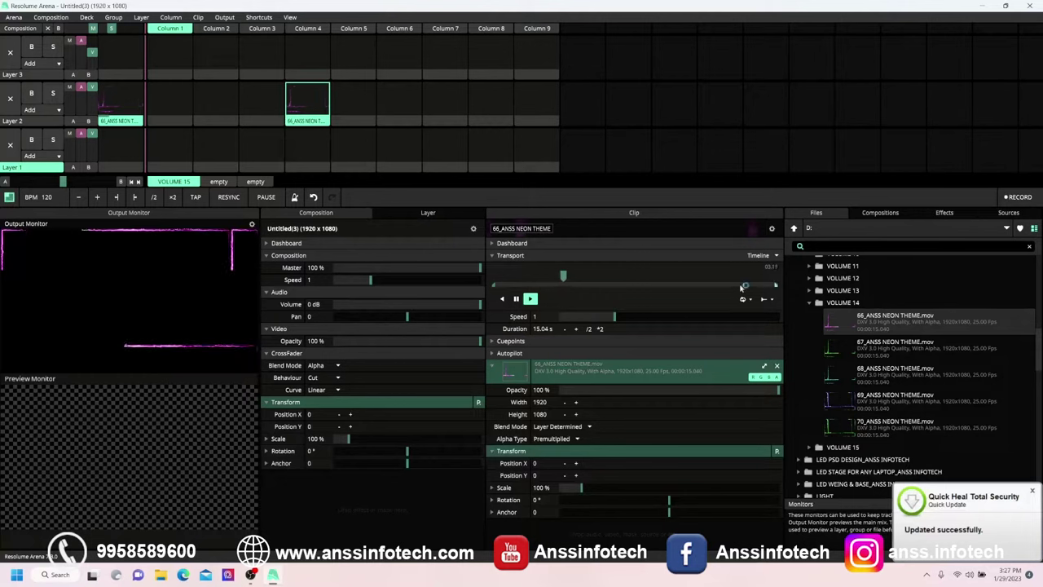
mouse_move(864, 399)
left_mouse_down()
mouse_move(358, 151)
mouse_move(356, 107)
left_mouse_up()
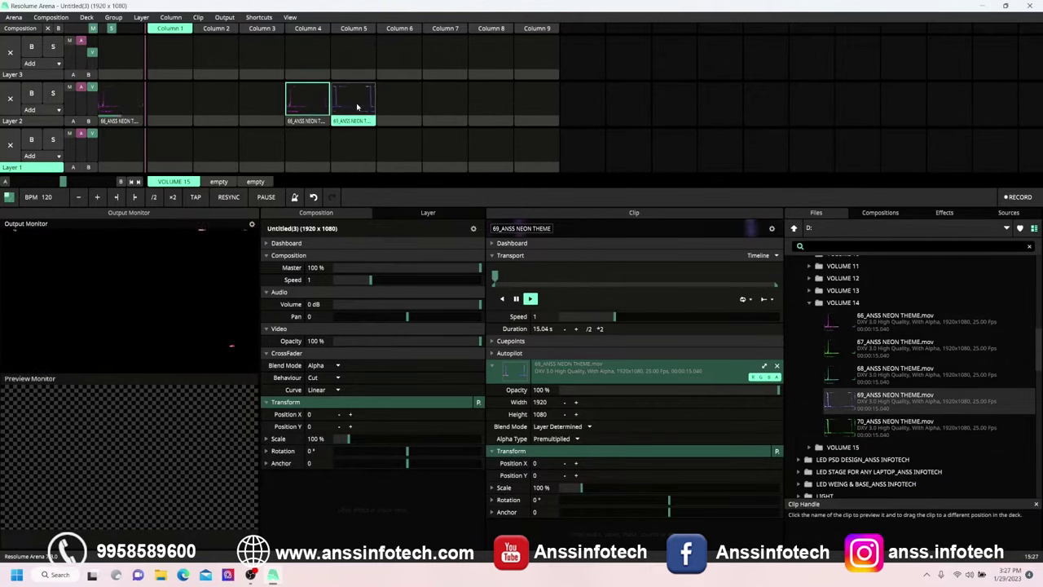
left_click(356, 103)
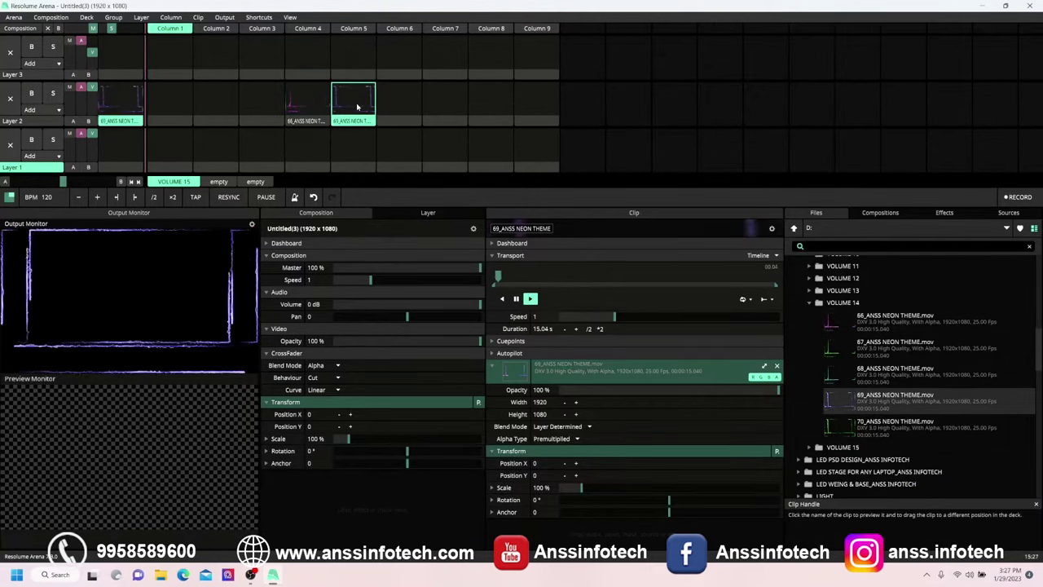
Collapse the neon VOLUME 14 folder and expand VOLUME 14 inside LED LIGHT_ANSS INFOTECH.
left_click(845, 306)
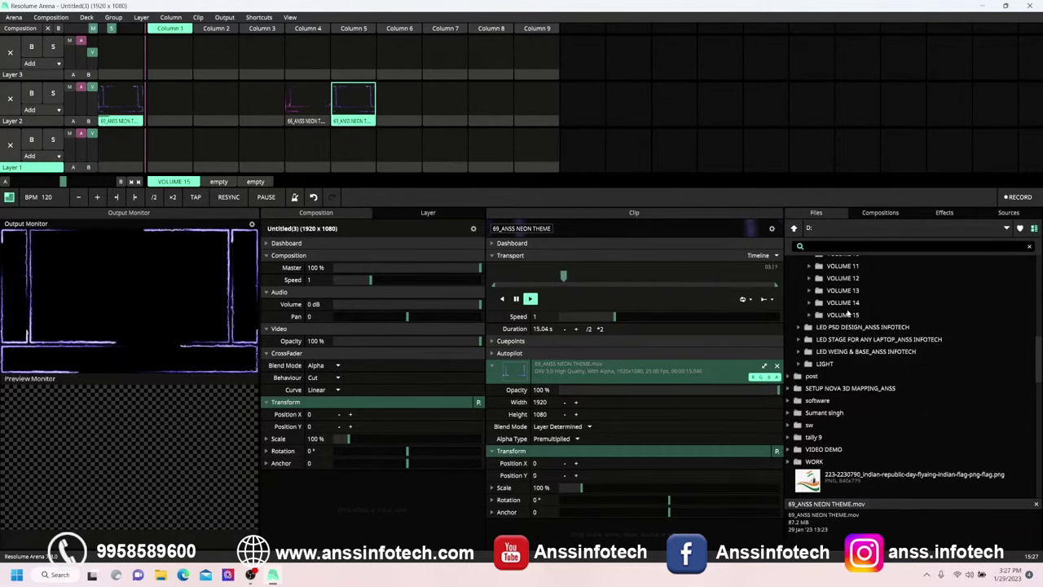
scroll(847, 312, "up", 6)
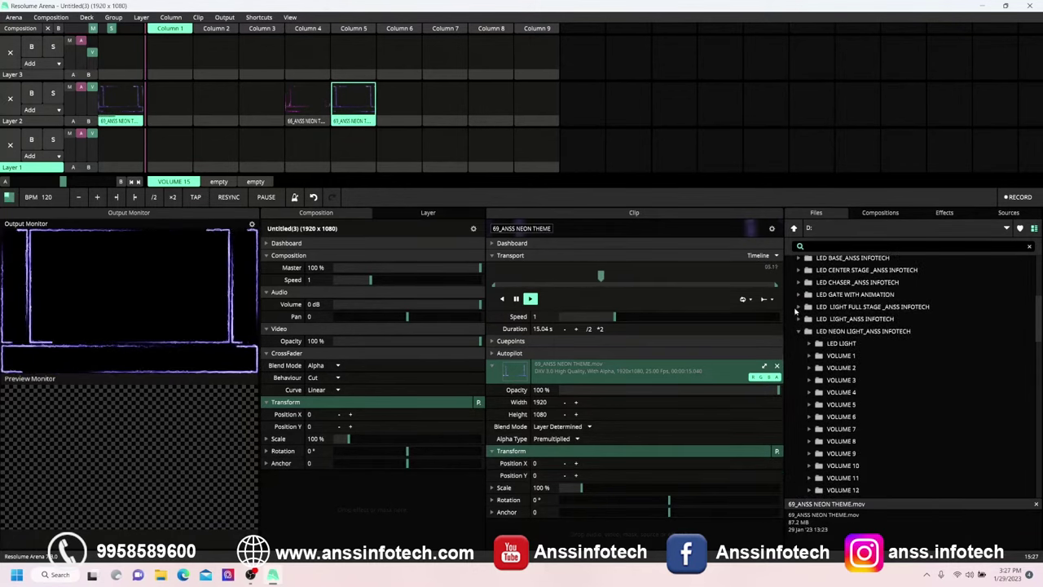
scroll(796, 313, "up", 2)
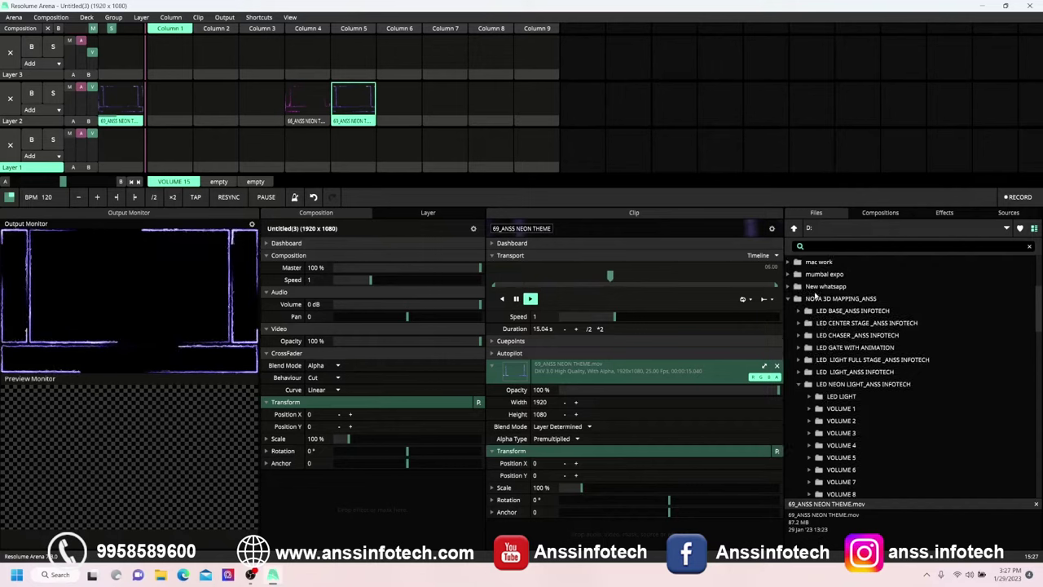
left_click(800, 371)
scroll(817, 388, "down", 4)
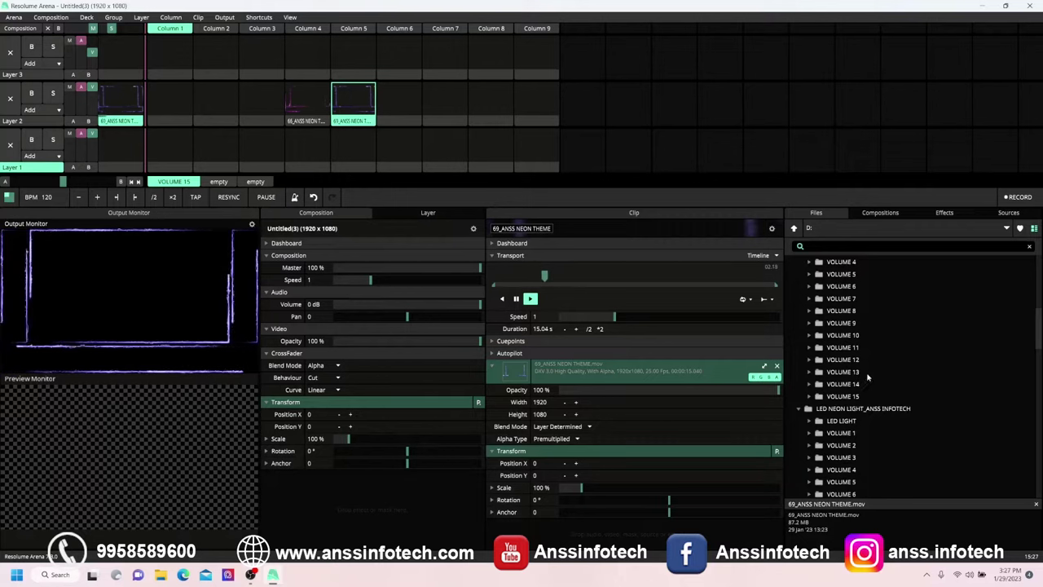
left_click(809, 385)
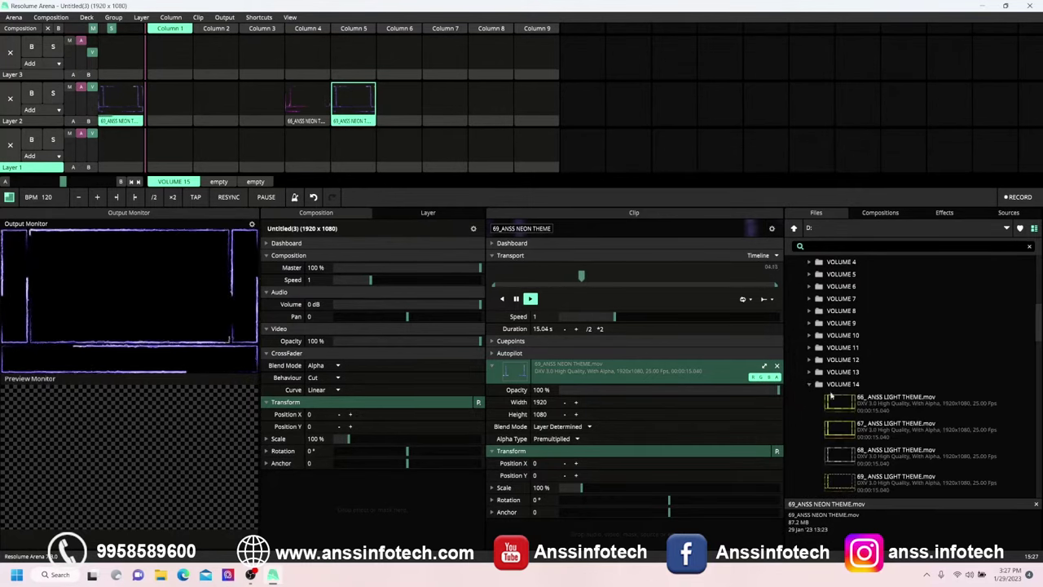
Load the 66, 67 and 69 ANSS LIGHT THEME clips into columns 6, 7 and 8 of Layer 2, and play 69 followed by 67.
left_click_drag(850, 409, 399, 103)
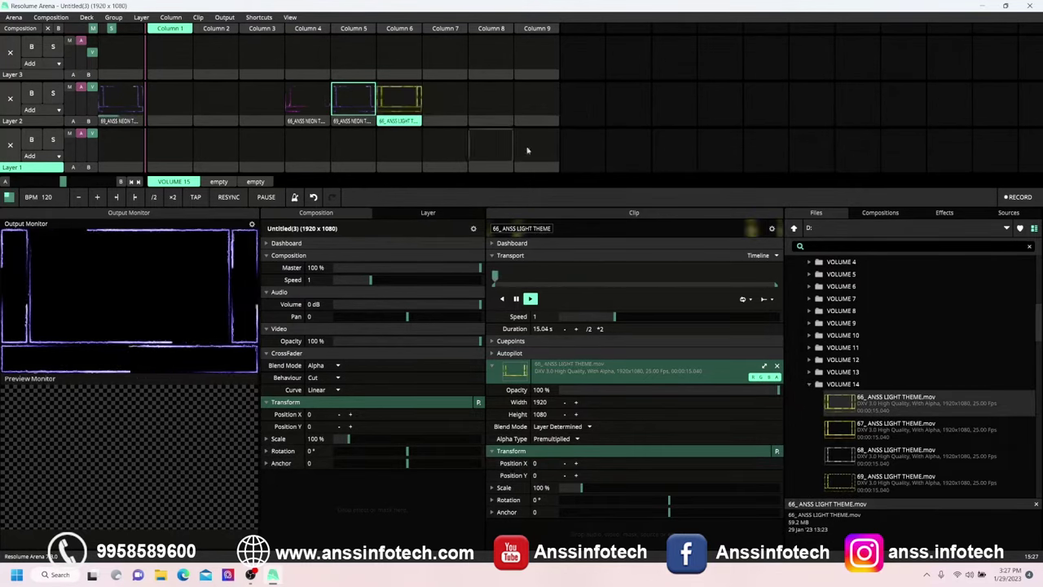
left_click_drag(839, 428, 445, 101)
left_click_drag(833, 480, 489, 105)
left_click(495, 106)
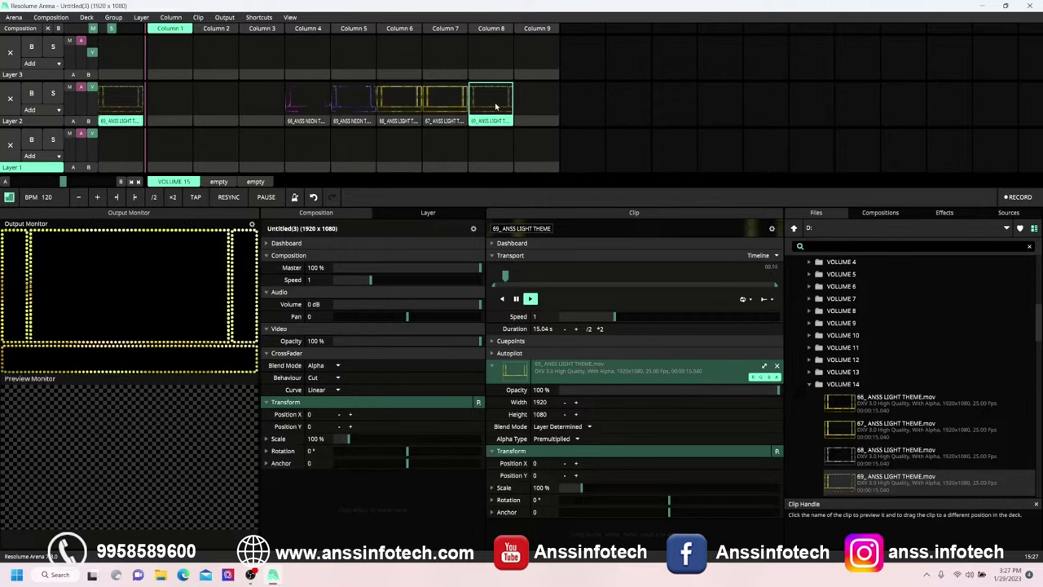
left_click(444, 107)
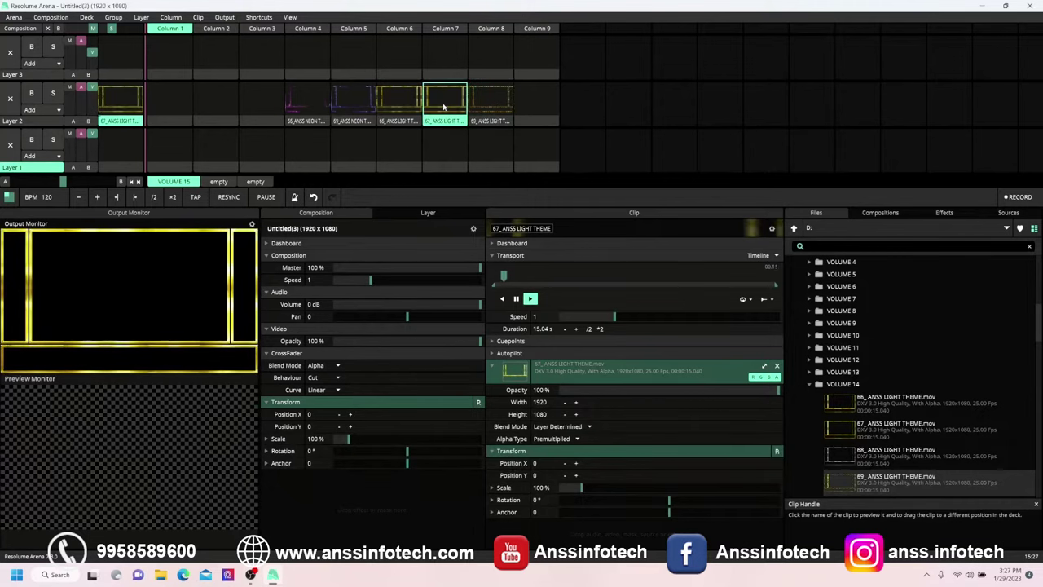
Play 66_ANSS NEON THEME in Layer 2 and open the output transformation of Screen 3 in Advanced Output.
left_click(391, 108)
left_click(327, 108)
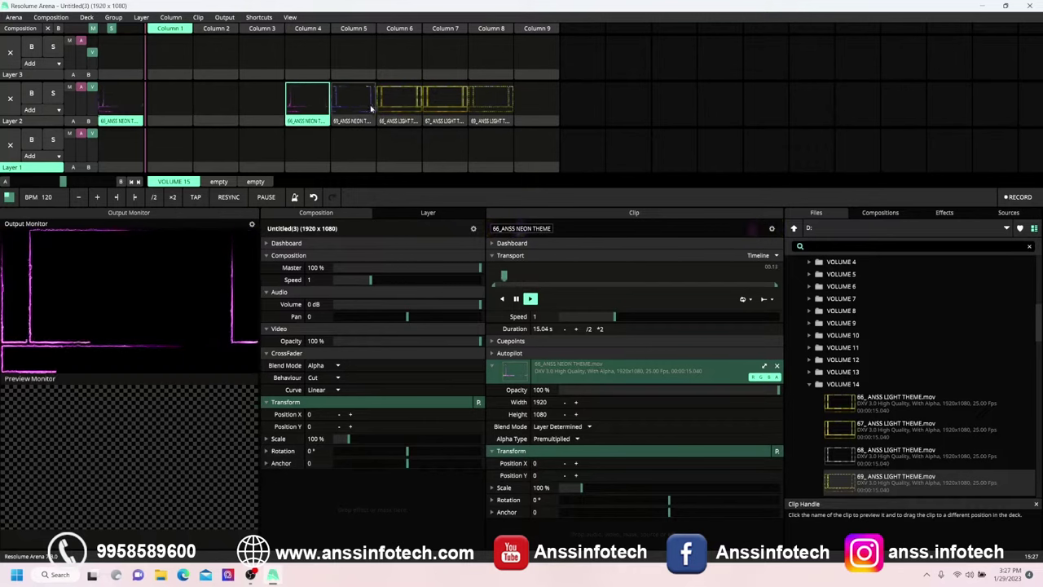
left_click(230, 19)
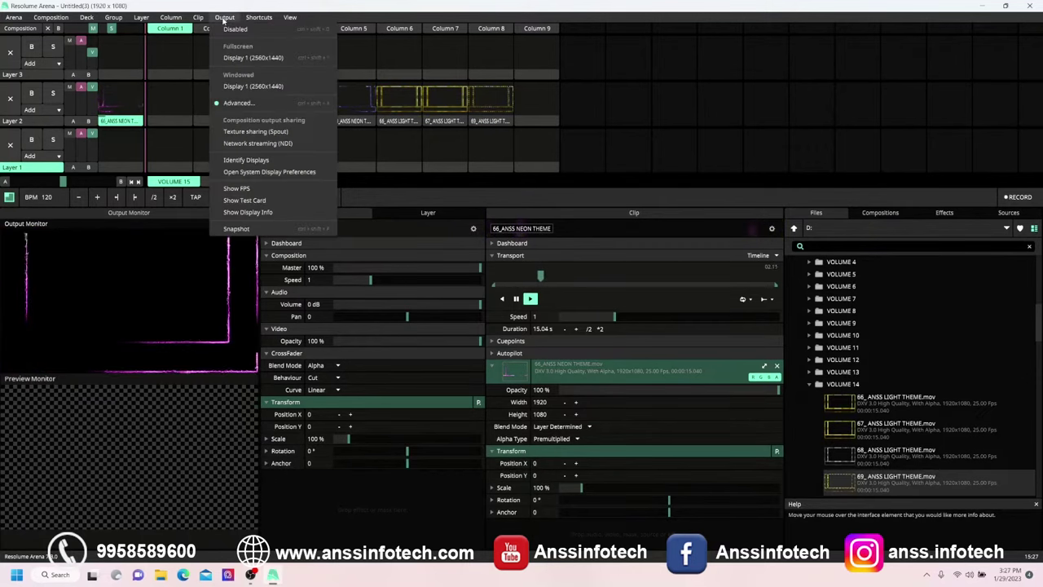
left_click(239, 104)
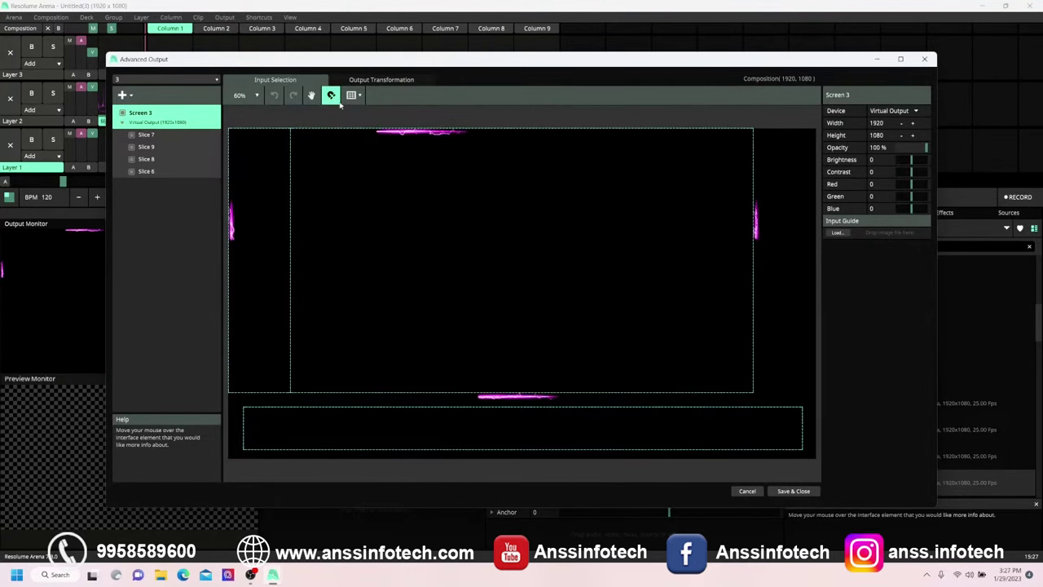
left_click(382, 81)
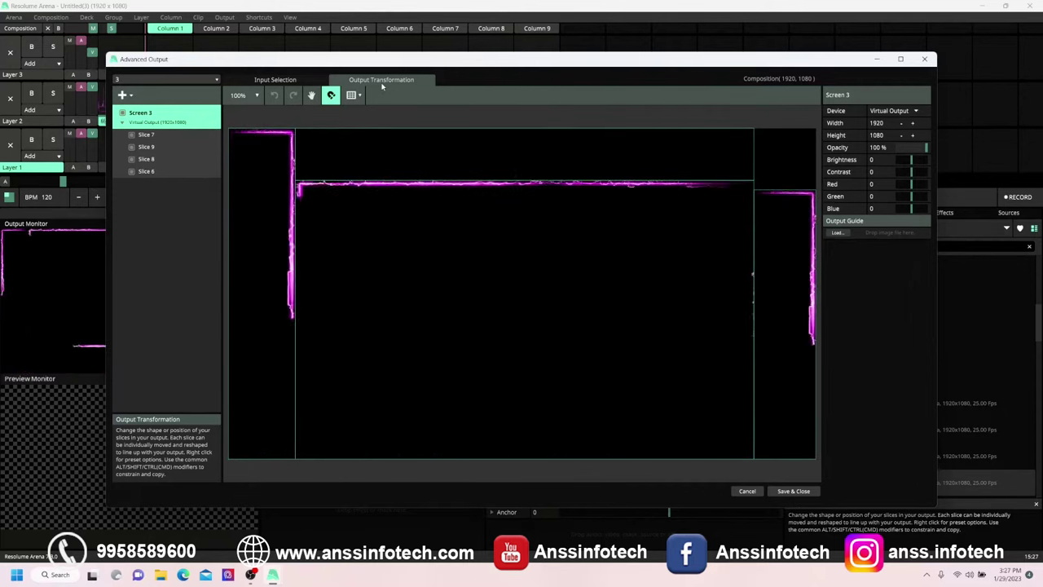
Narrow Slice 9 from its left side to about 1253 px wide and delete the Slice 8 strip above it.
left_click(399, 273)
left_click(399, 274)
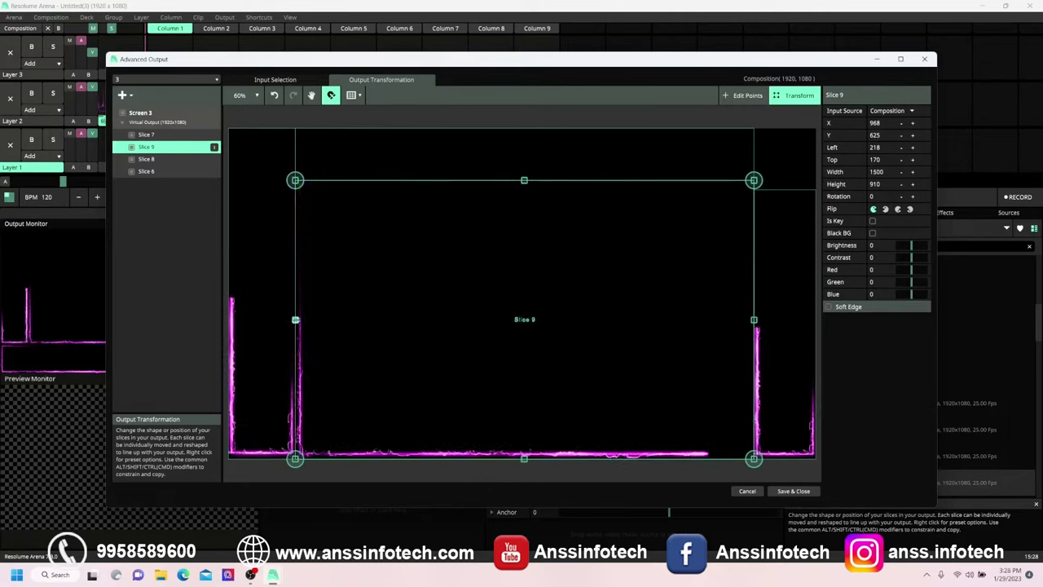
left_click_drag(295, 319, 370, 321)
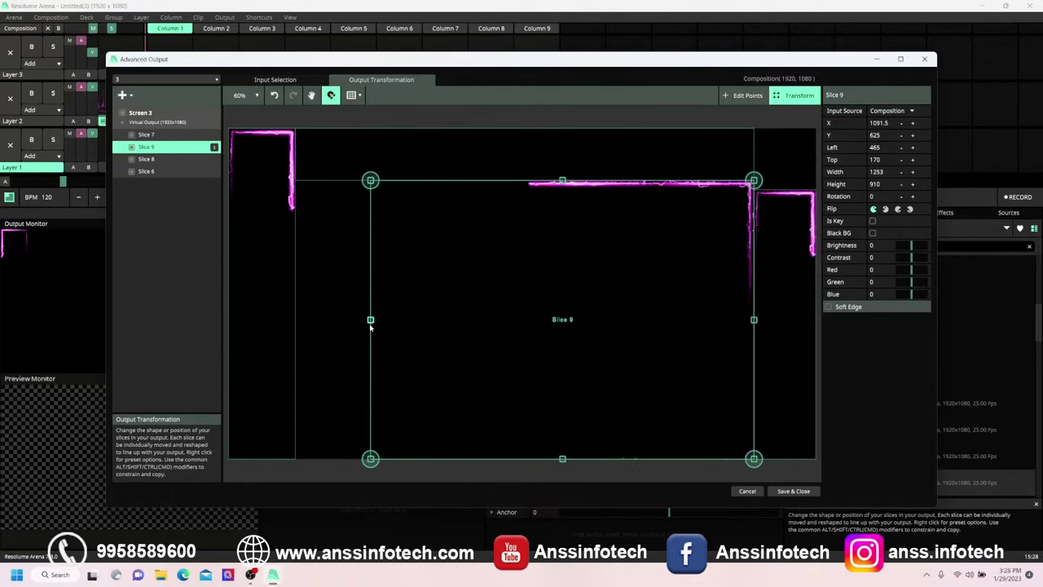
left_click(433, 149)
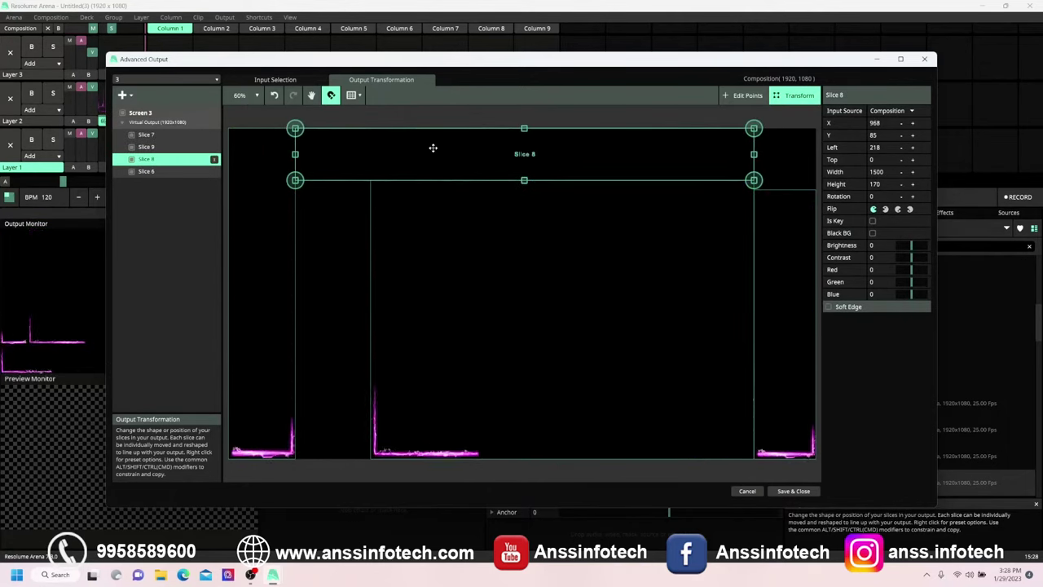
key("Delete")
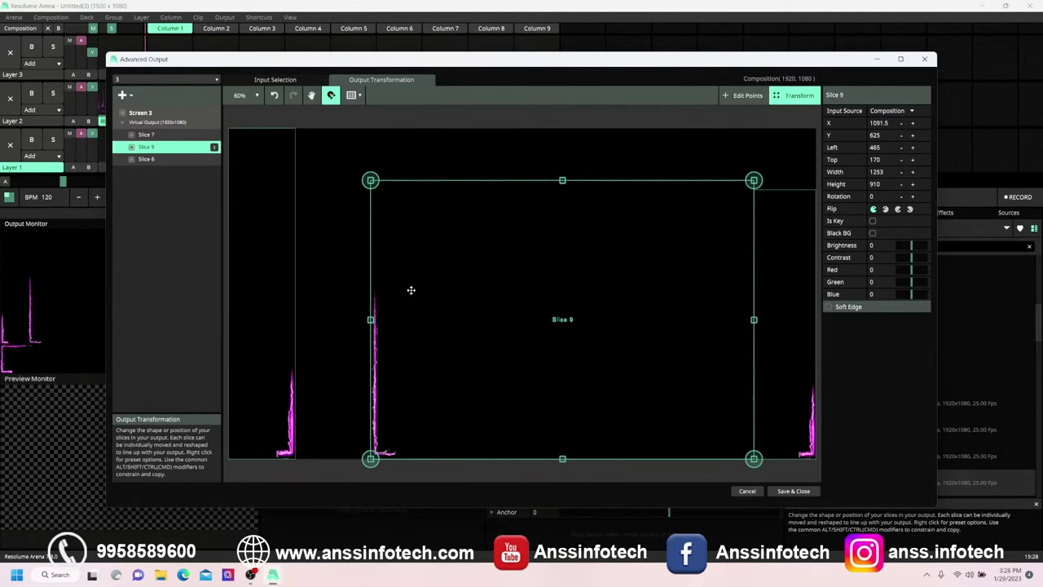
Narrow Slice 9 further from its left side to a width of about 1139 px.
left_click(275, 281)
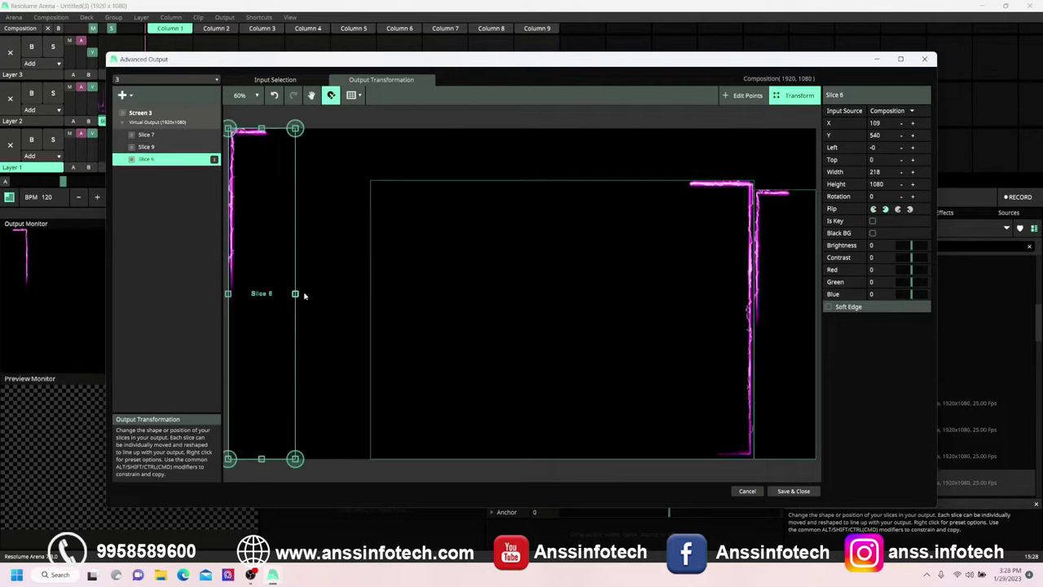
left_click(435, 308)
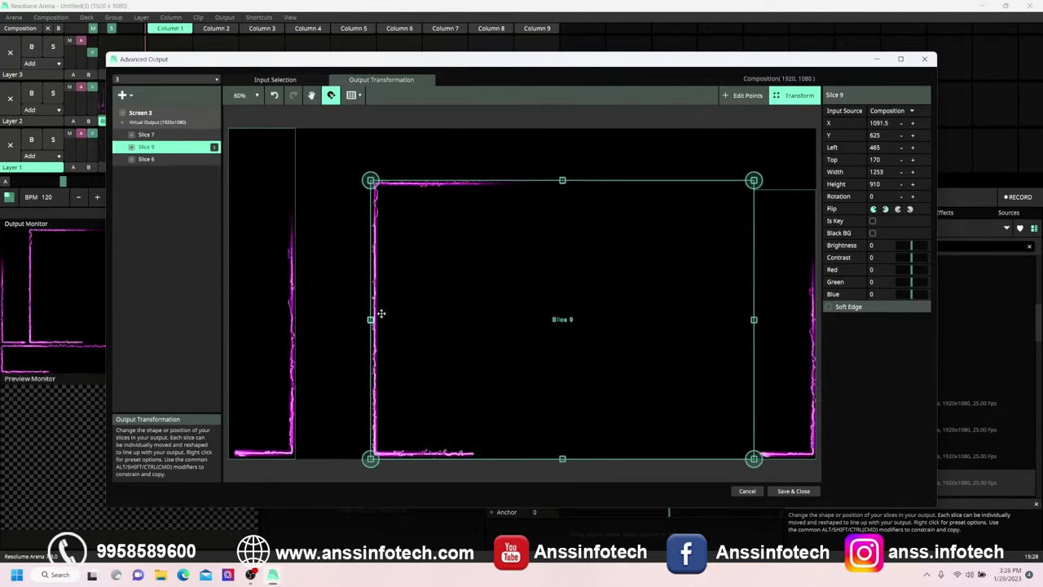
left_click_drag(370, 320, 406, 320)
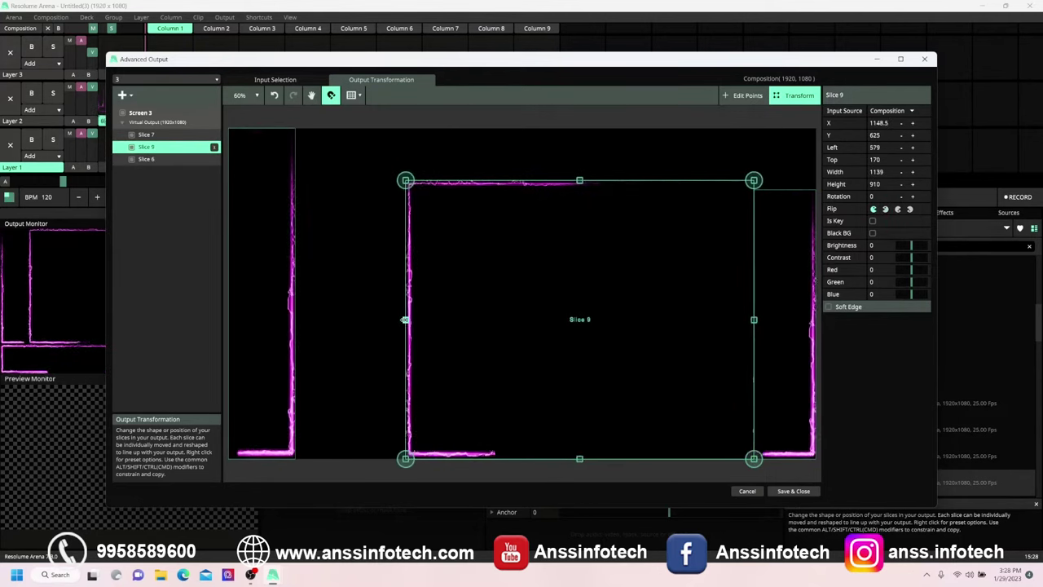
Duplicate Slice 6, place the copy beside it at Left about 256, and lower its top edge for a height of about 948 px.
left_click(281, 321)
right_click(277, 233)
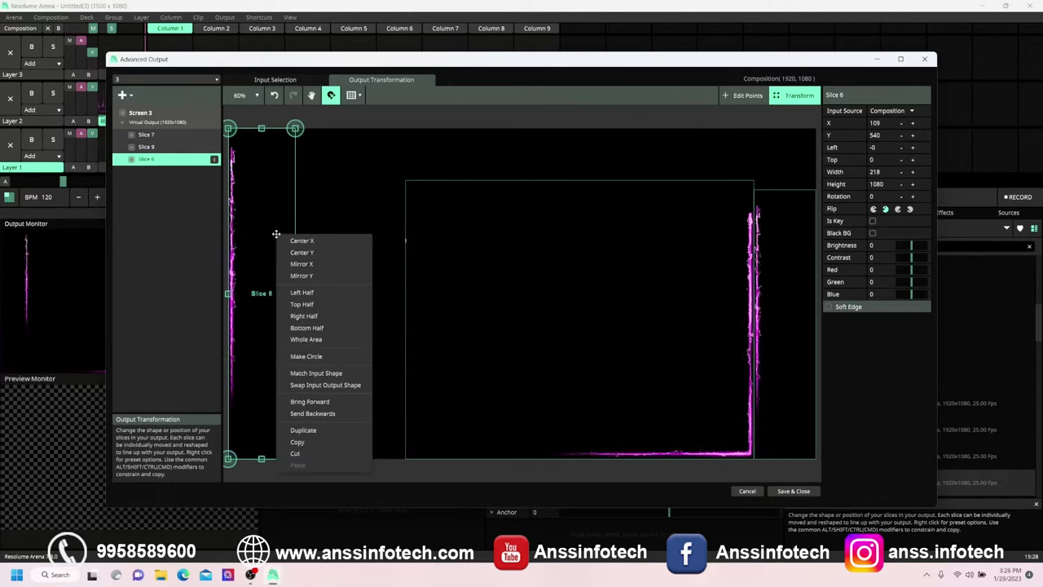
left_click(303, 429)
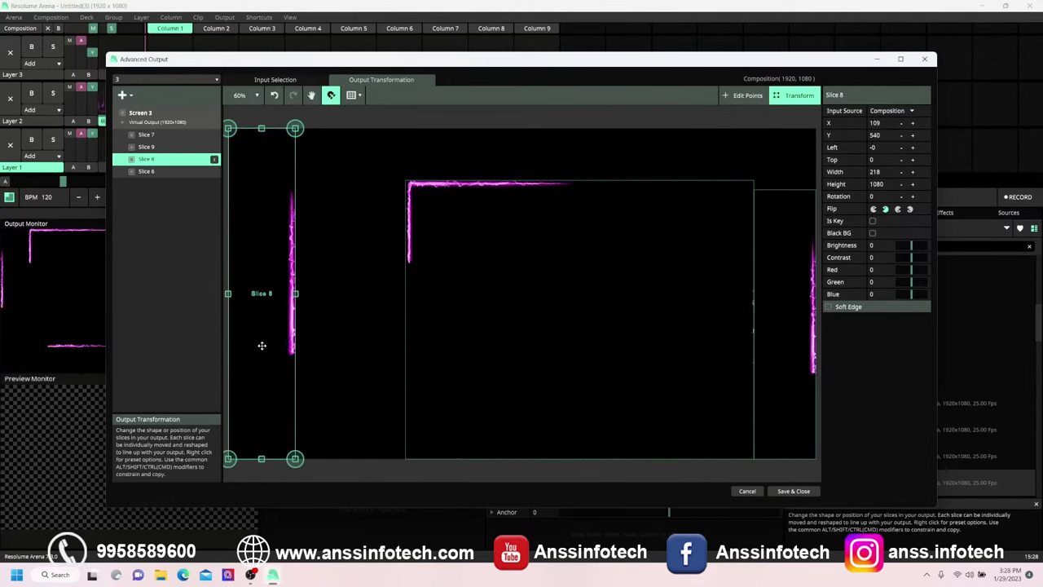
left_click_drag(276, 346, 332, 350)
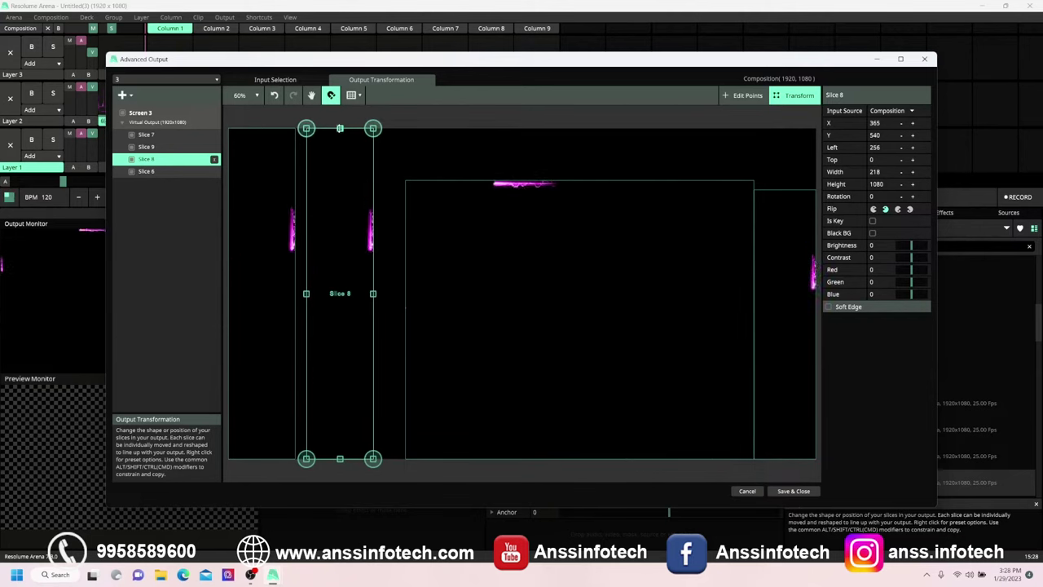
left_click_drag(334, 128, 335, 168)
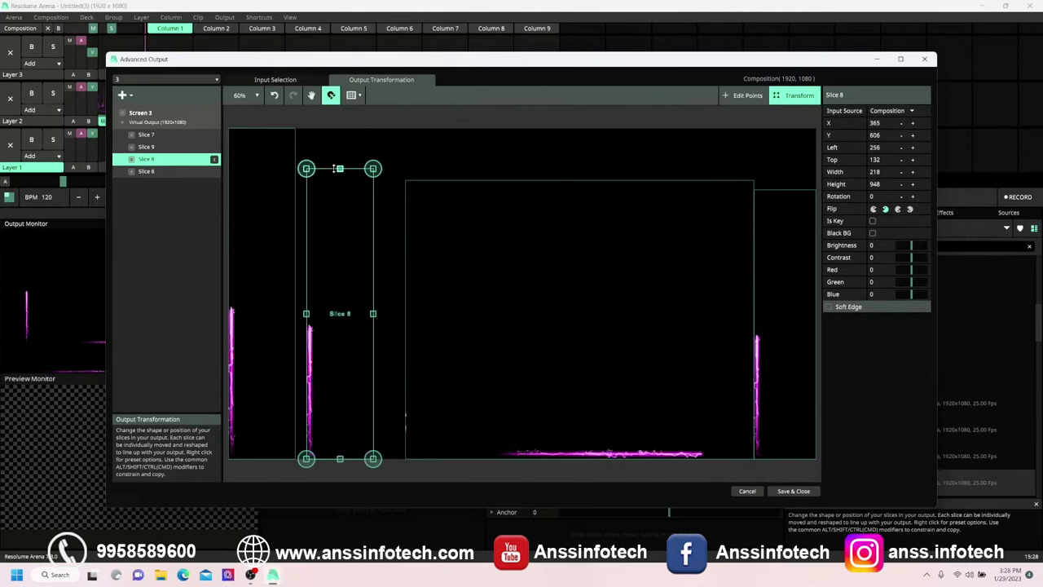
Reposition Slice 9 at Left about 505 with a width of about 946 px, and stretch Slice 7 up to the screen's upper edge.
left_click(587, 295)
left_click_drag(586, 296, 563, 296)
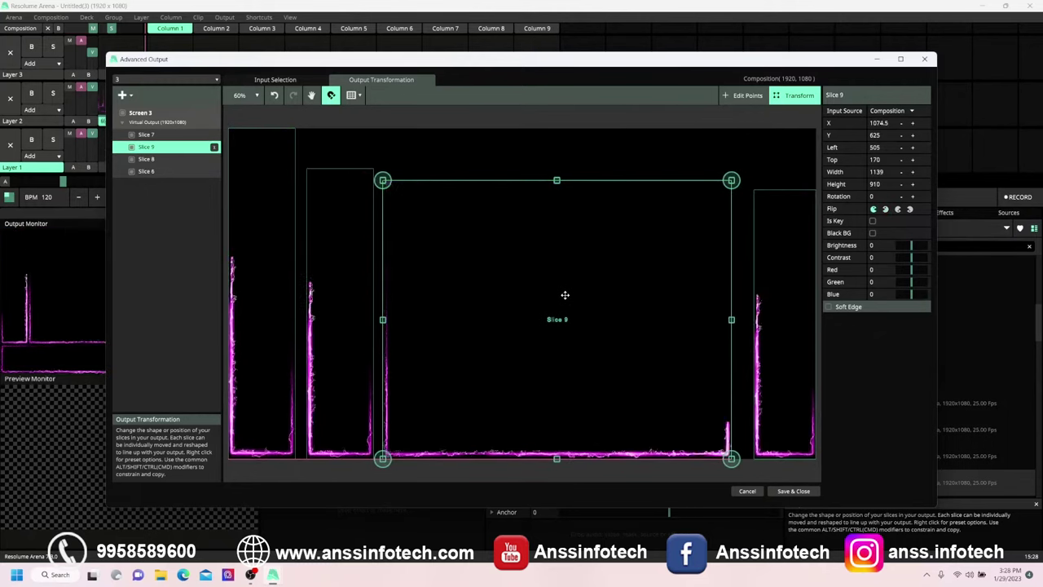
left_click(804, 267)
left_click_drag(803, 190, 803, 131)
left_click(668, 296)
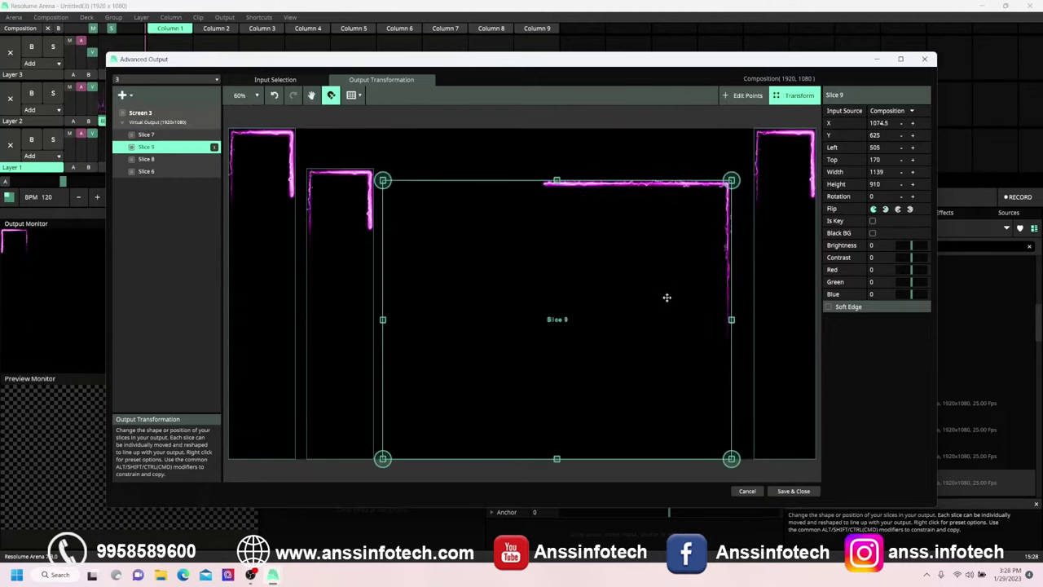
left_click_drag(731, 319, 711, 320)
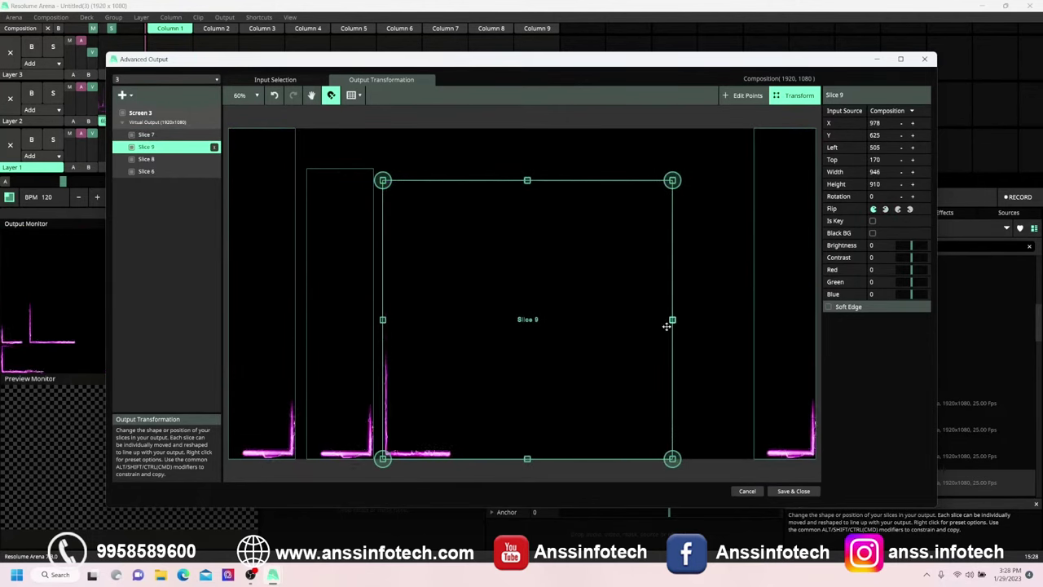
Duplicate Slice 8, place the copy between Slice 9 and Slice 7 at Left about 1469, and save the Advanced Output layout.
left_click(340, 297)
right_click(343, 286)
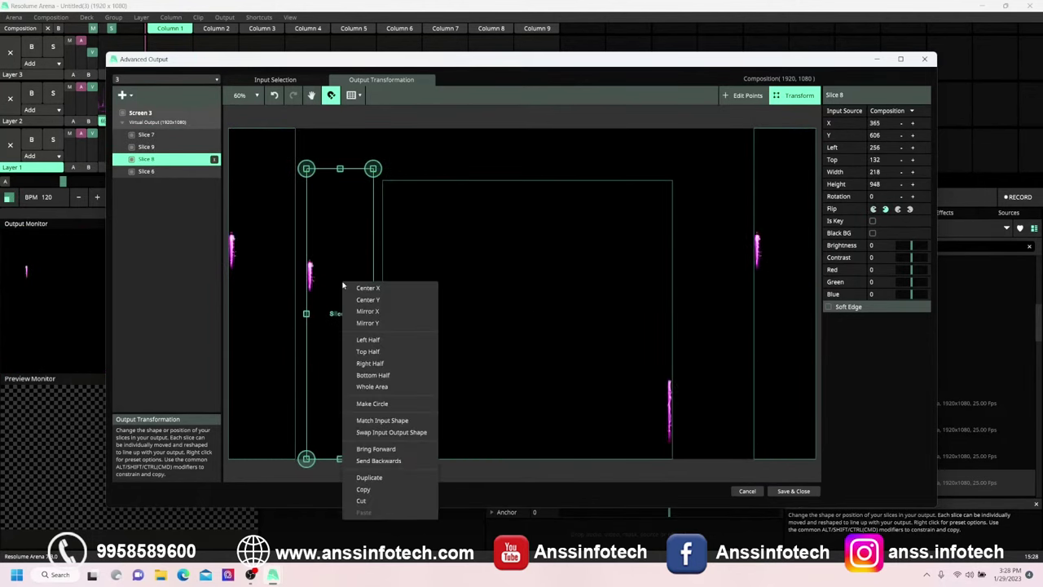
left_click(362, 476)
left_click_drag(338, 389, 699, 384)
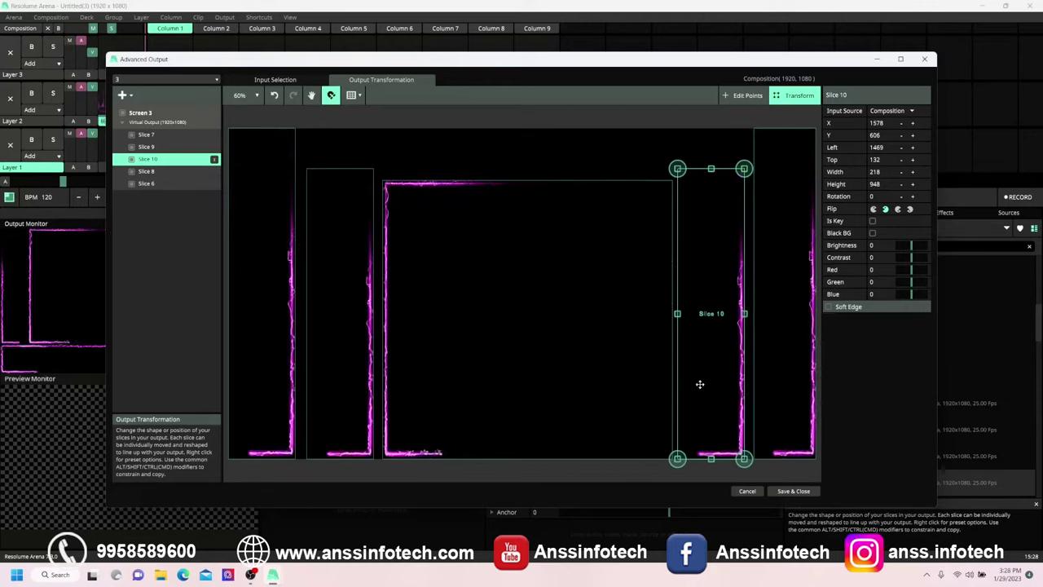
left_click(791, 491)
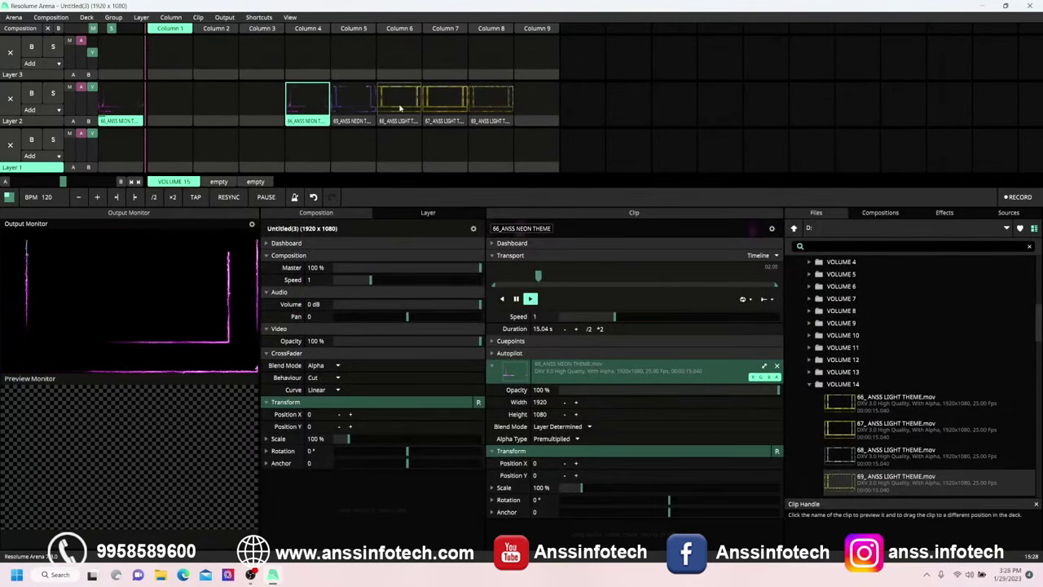
Play 66_ANSS LIGHT THEME, reopen Advanced Output, and move its window clear of the Layer 2 clips.
left_click(398, 95)
left_click(224, 17)
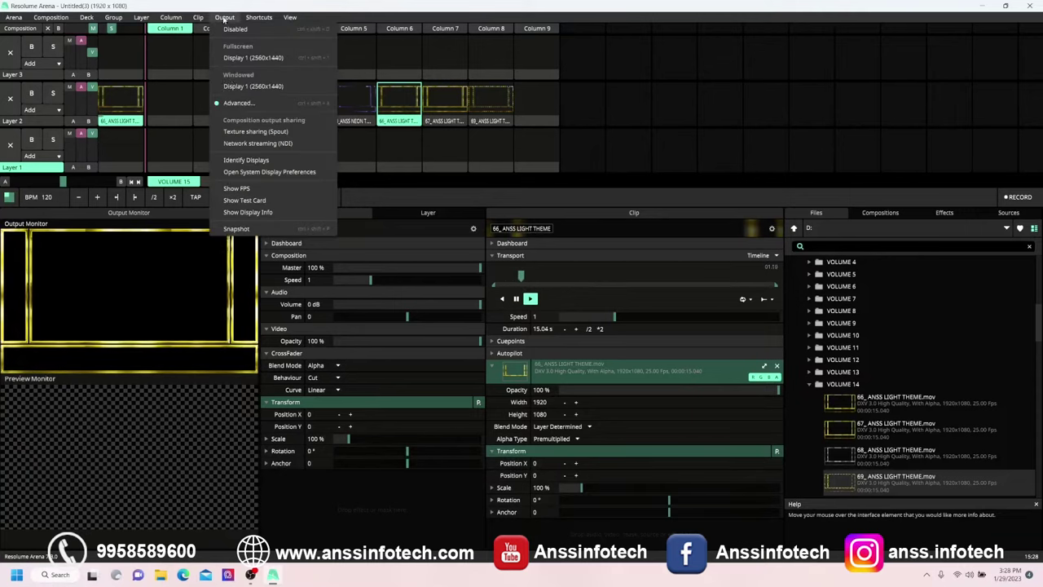
left_click(228, 104)
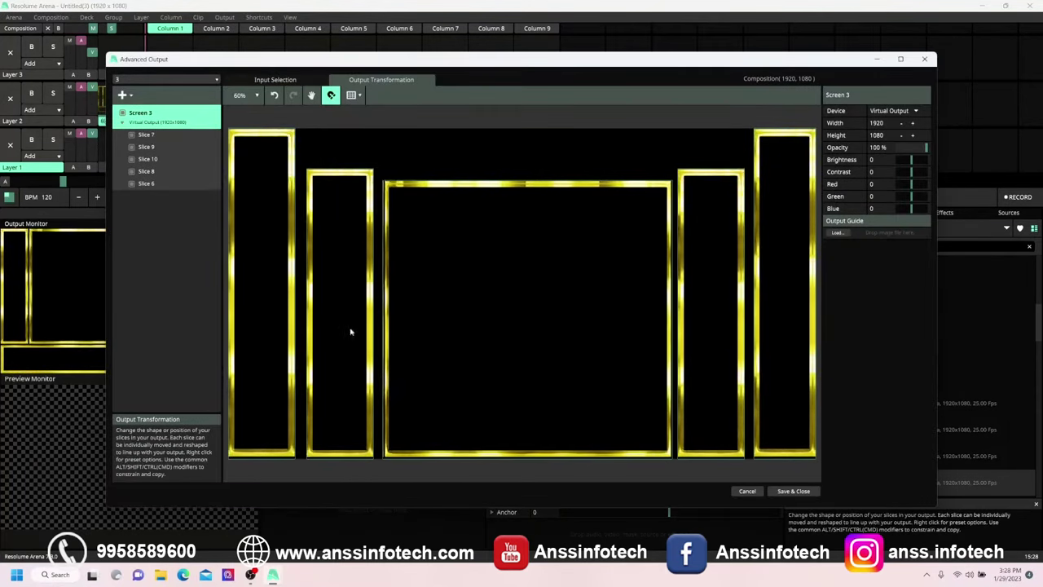
left_click_drag(370, 64, 329, 160)
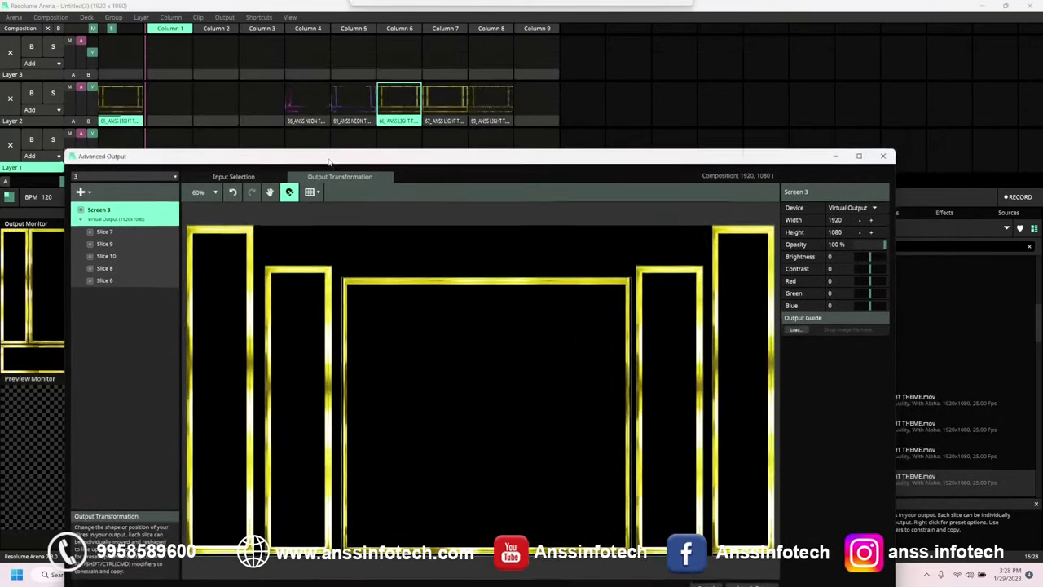
Preview the 67 and 69 light, 69 and 66 neon, and again the 67 and 69 light theme clips on the five slices.
left_click(453, 104)
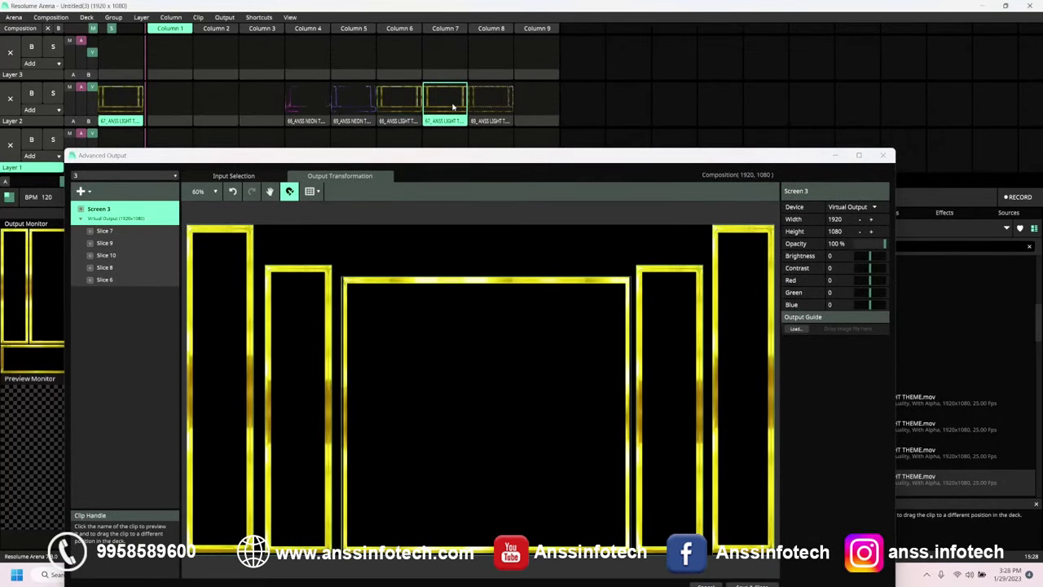
left_click(488, 99)
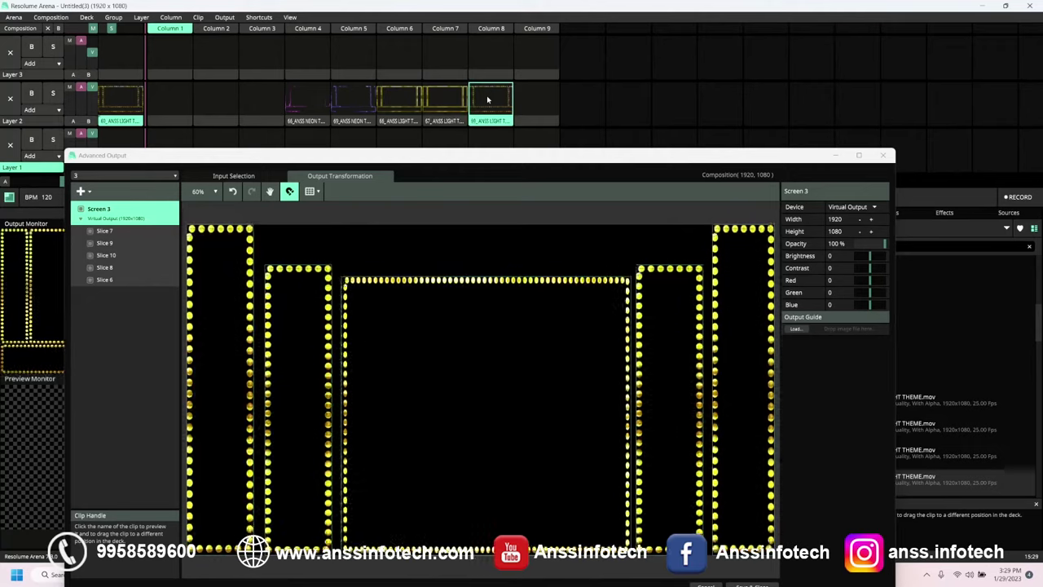
left_click(336, 108)
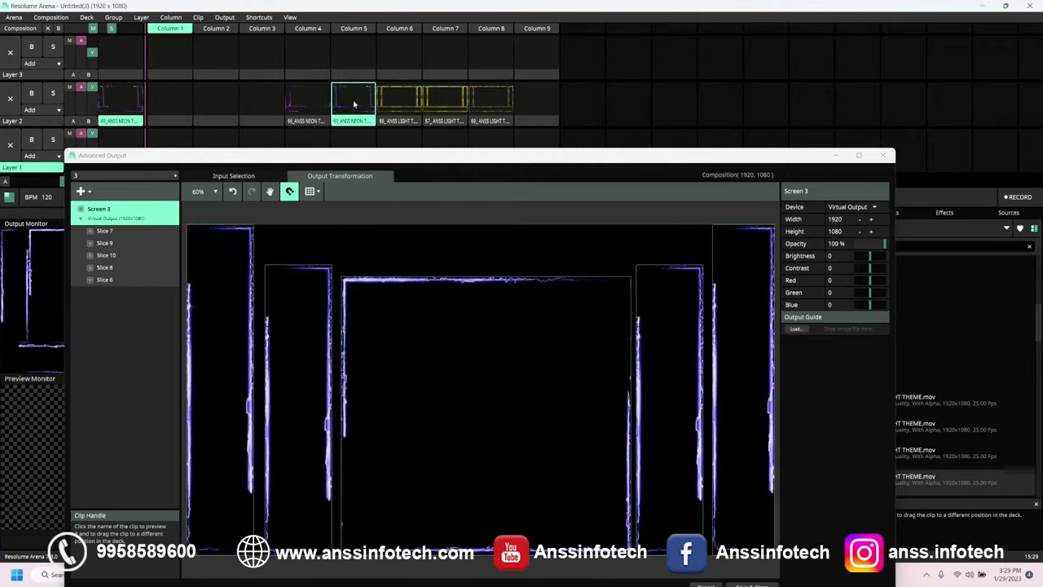
left_click(313, 105)
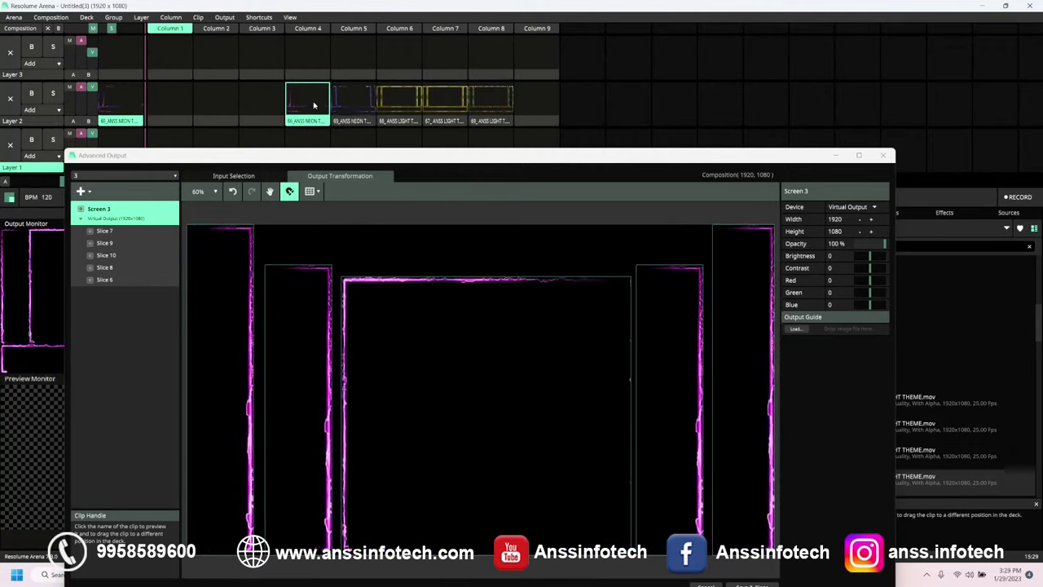
left_click(444, 106)
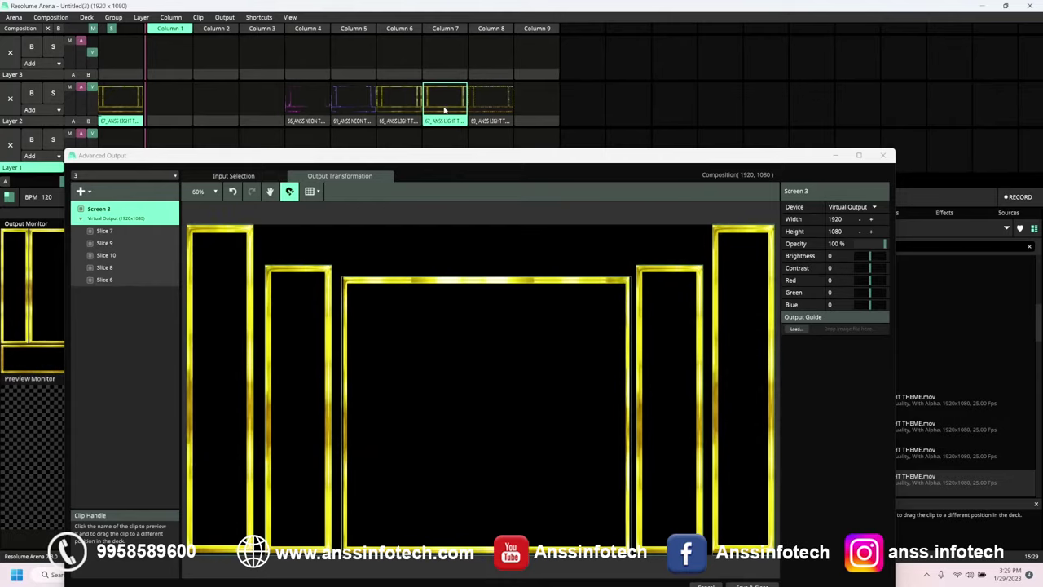
left_click(489, 104)
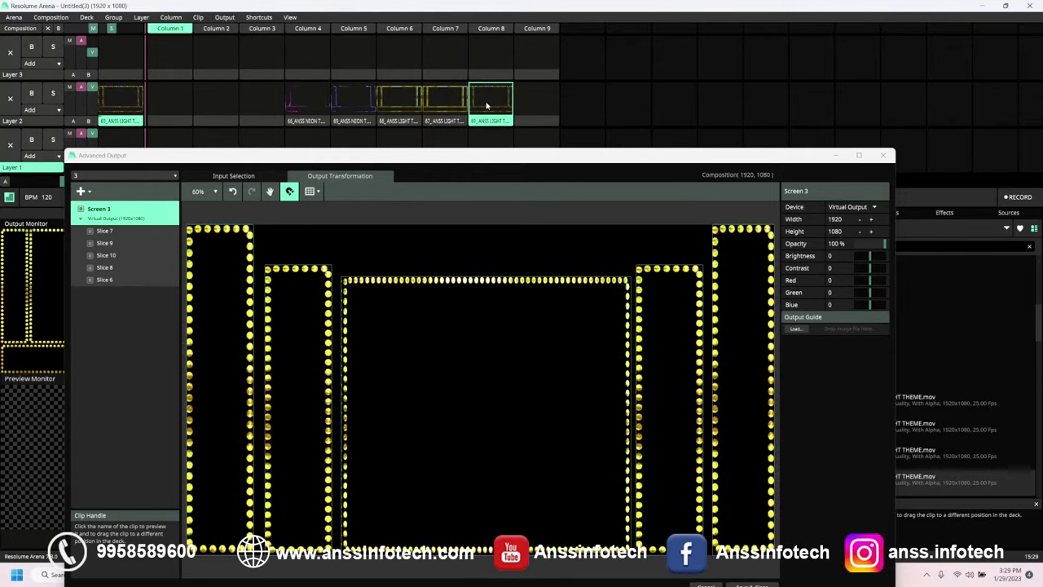
Uncover the file browser, collapse VOLUME 14, LED LIGHT_ANSS INFOTECH and LED NEON LIGHT_ANSS INFOTECH, and select the LOOP folder.
left_click_drag(507, 158, 405, 189)
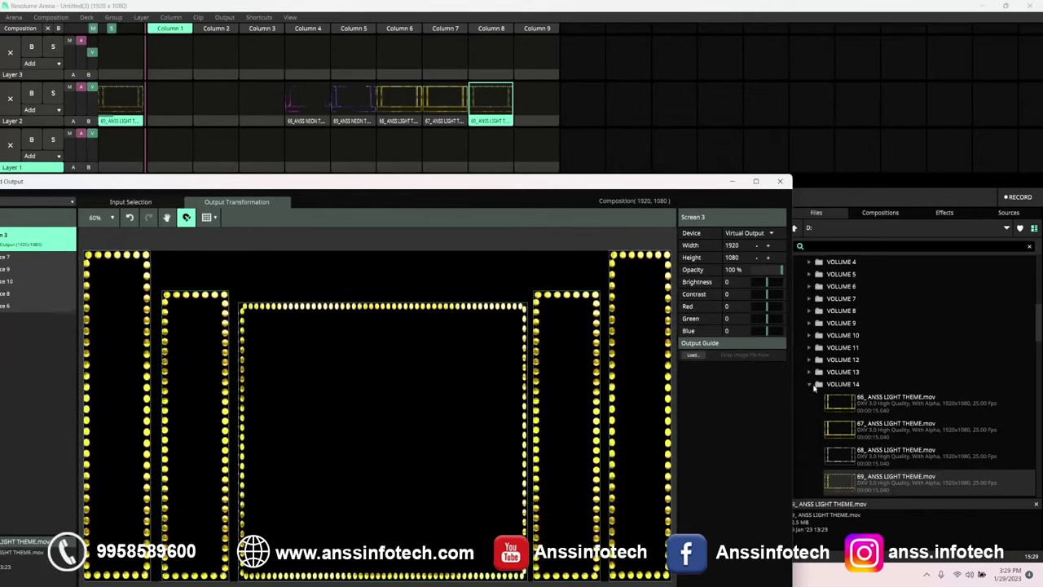
left_click(809, 384)
scroll(812, 342, "up", 5)
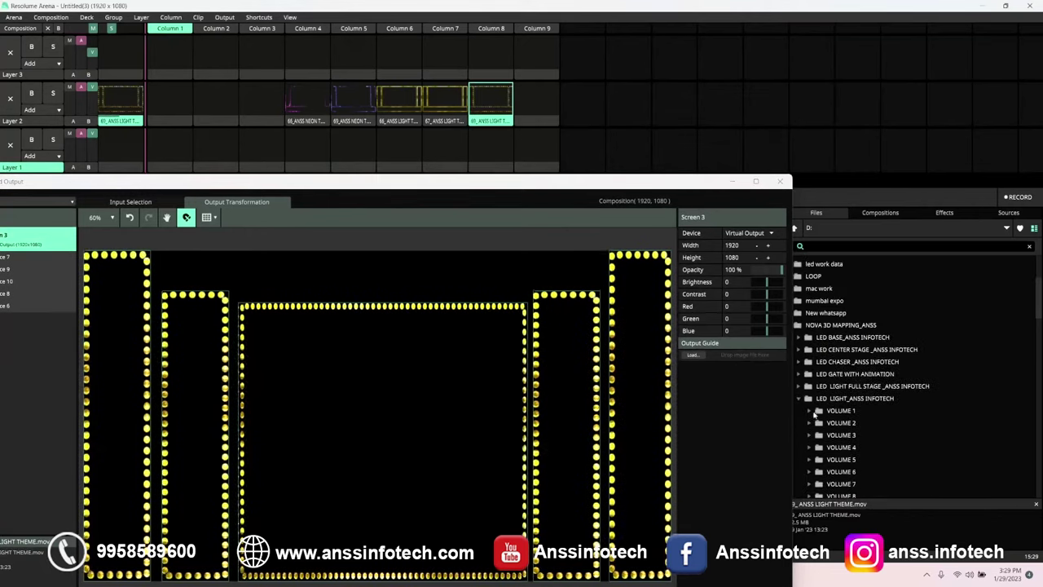
left_click(798, 398)
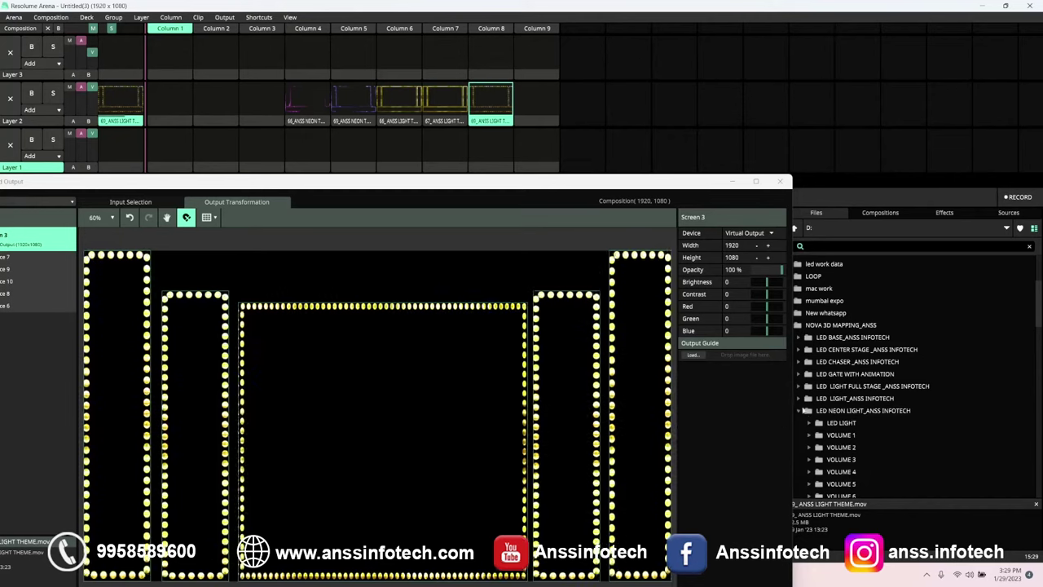
left_click(800, 410)
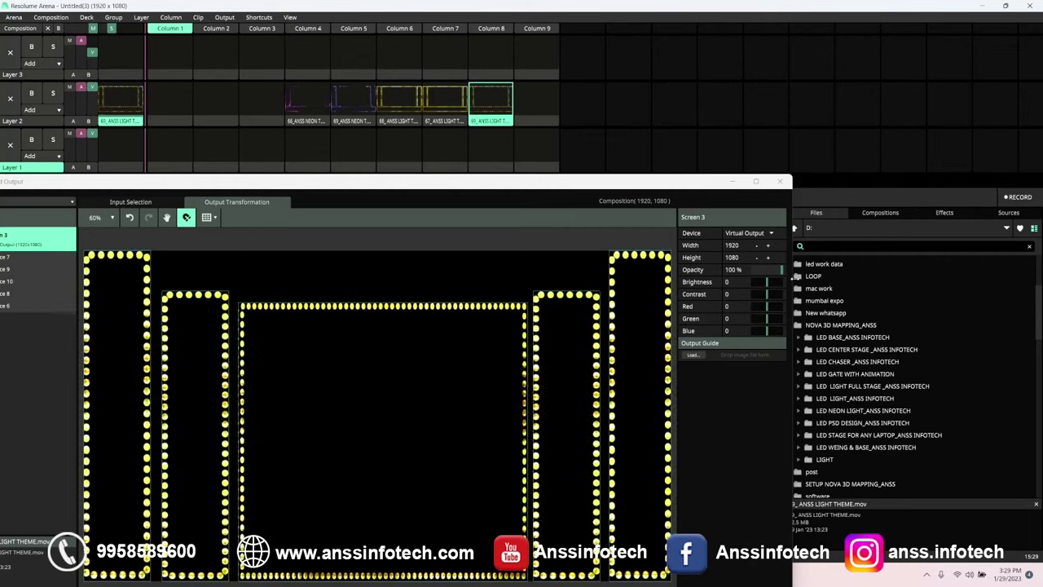
left_click(799, 278)
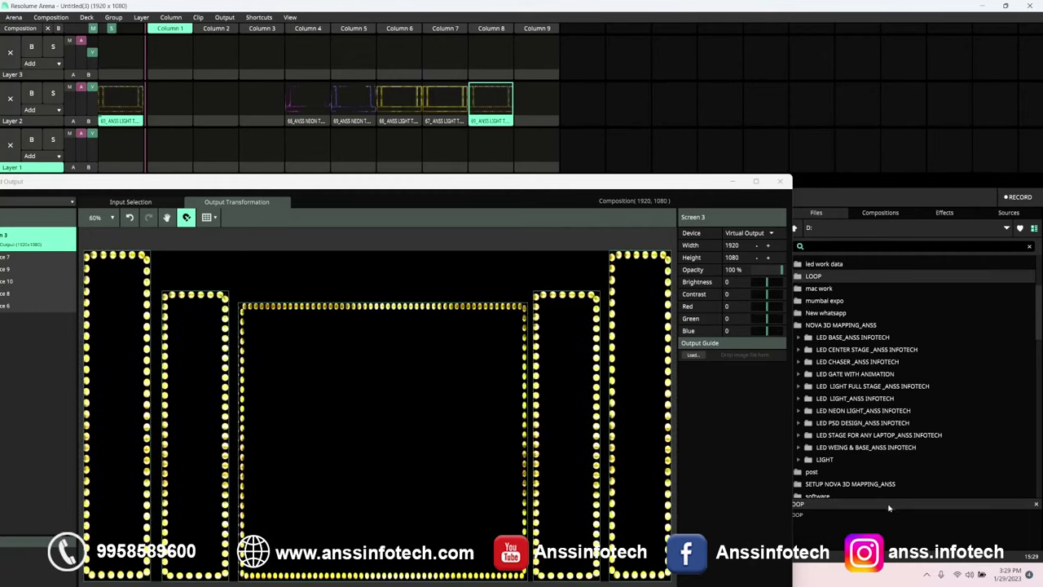
Move Advanced Output clear of the file browser, load Anss Flower_02.mp4 from the LOOP folder into Layer 1, Column 8, and play it.
left_click_drag(686, 184, 634, 173)
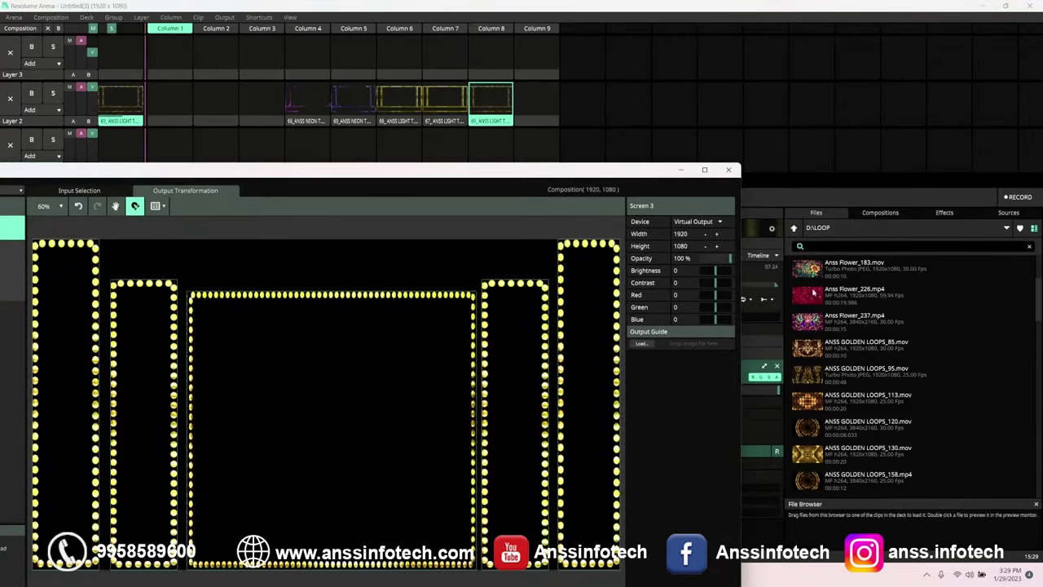
scroll(813, 340, "up", 3)
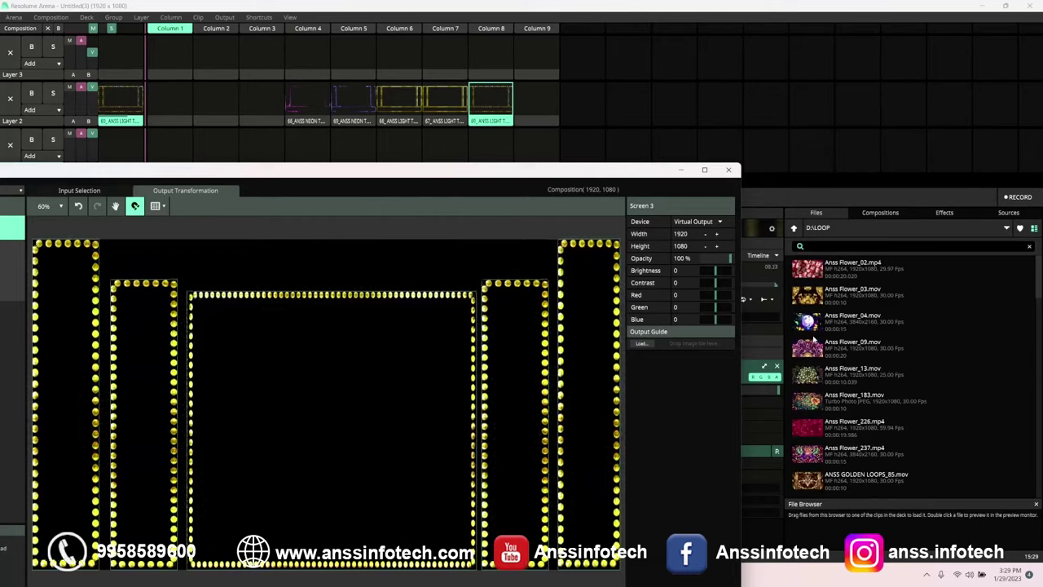
left_click_drag(807, 273, 491, 149)
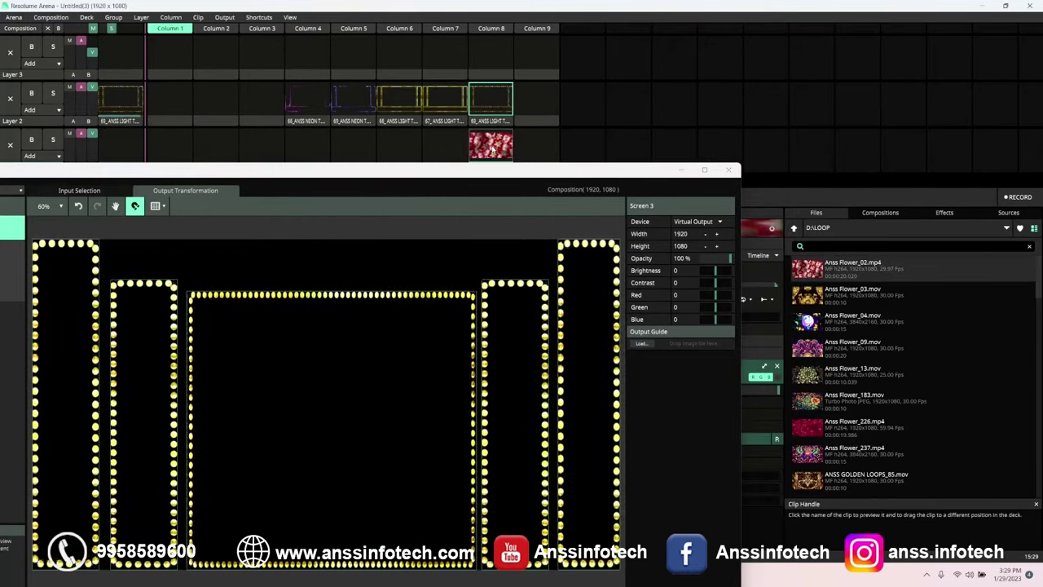
left_click(492, 148)
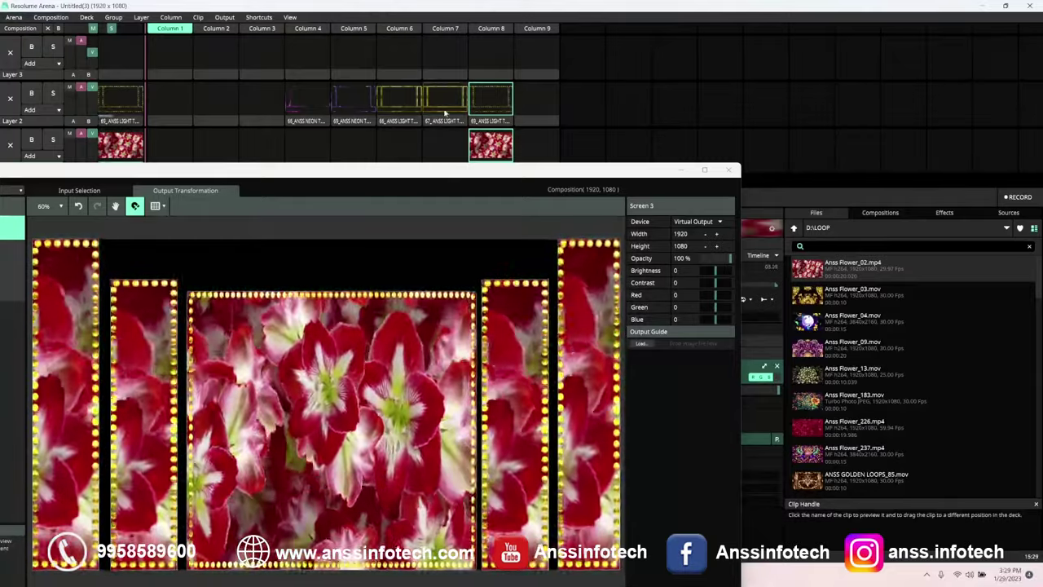
Preview the 67 and 66 light and the 69 and 66 neon theme clips over the flower loop on the five slices.
left_click(445, 102)
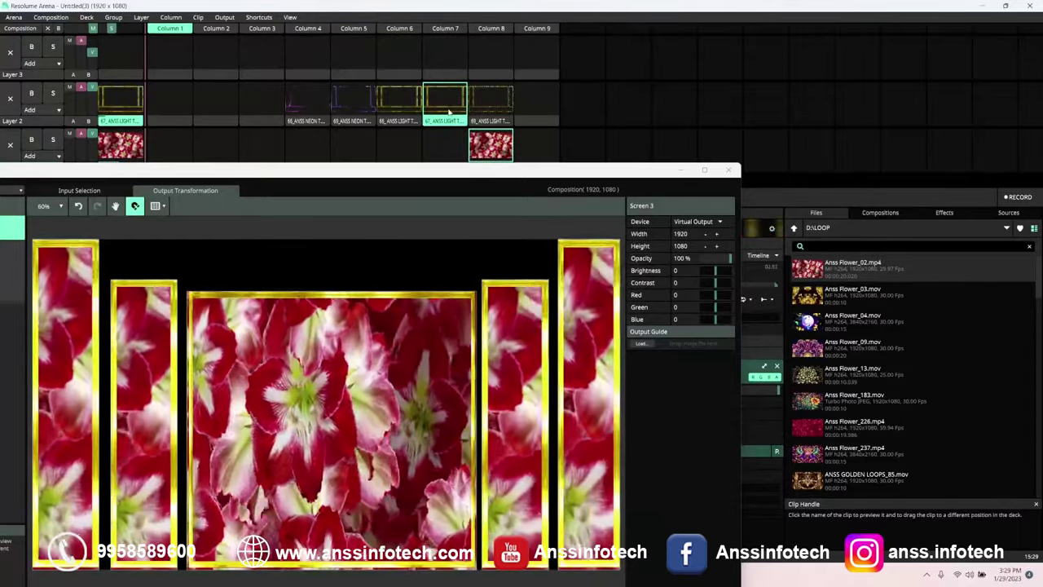
left_click(400, 106)
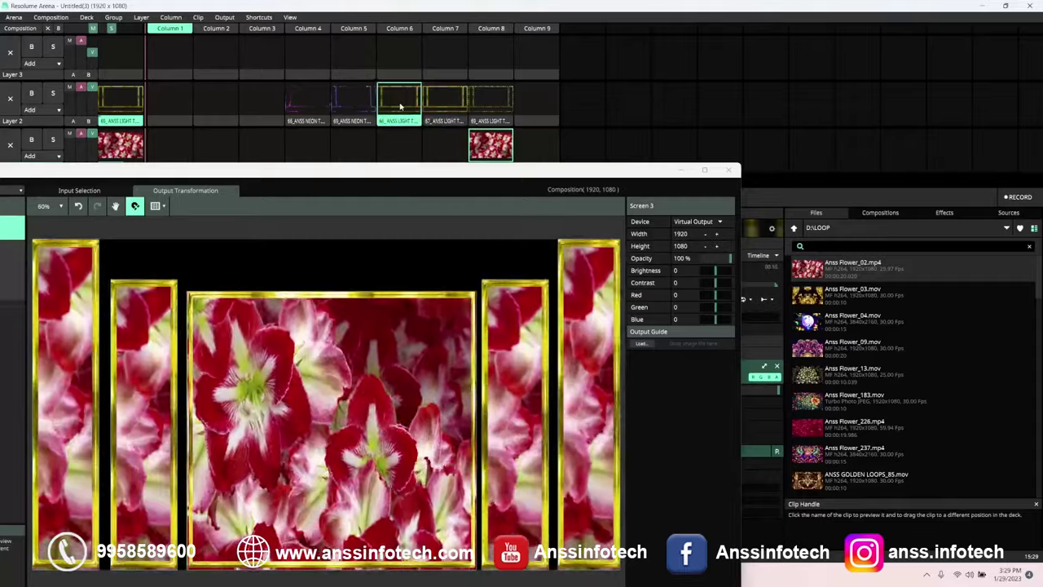
left_click(347, 106)
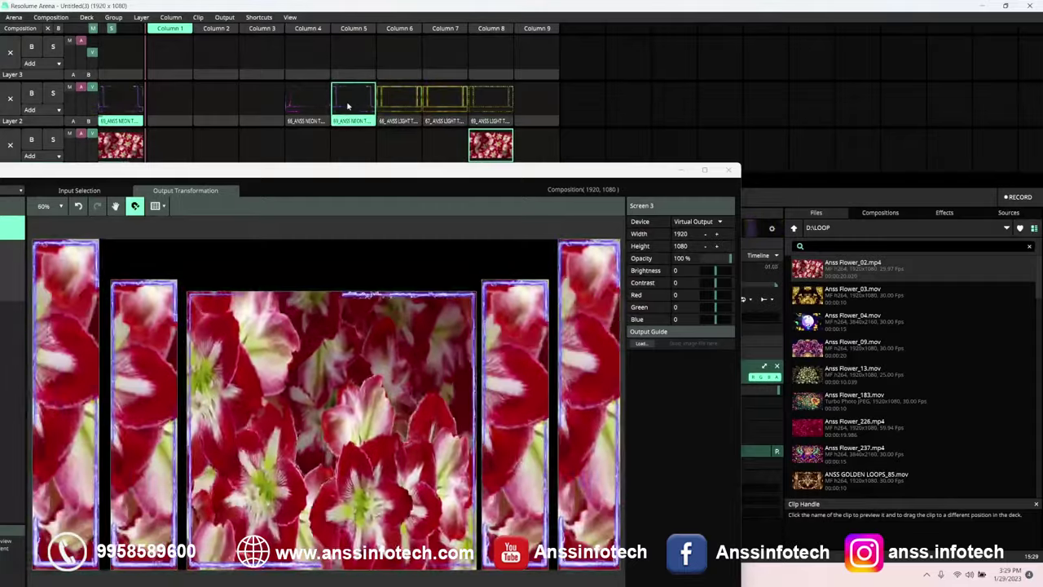
left_click(310, 108)
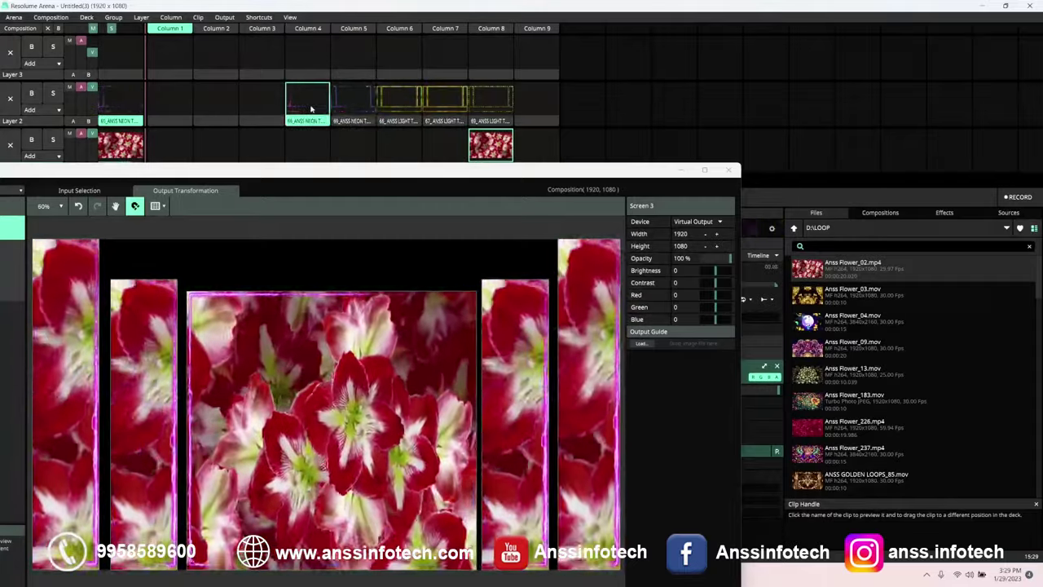